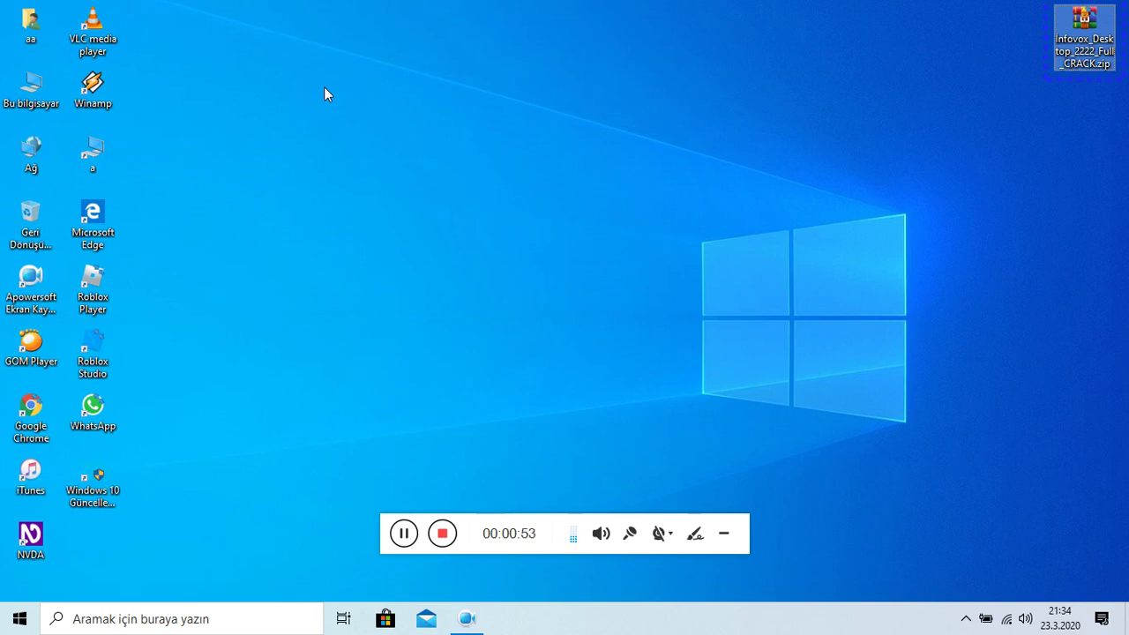
Extract the desktop archive İnfovox_Desktop_2222_Full_CRACK.zip into a folder of the same name.
click(777, 7)
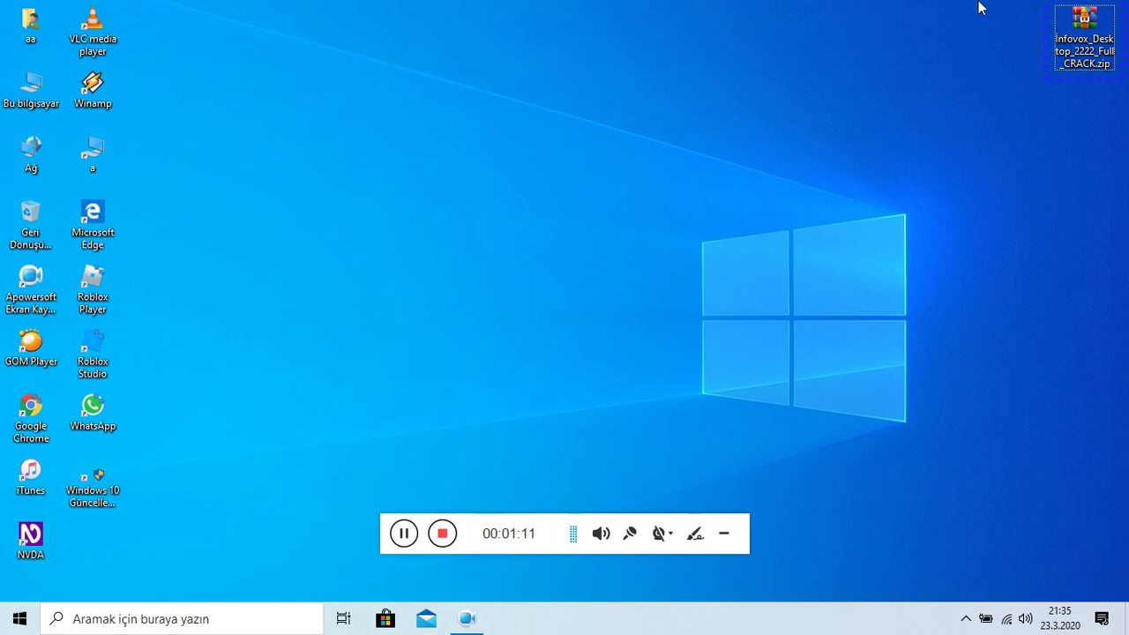
right_click(1109, 34)
key(Down)
key(Down)
key(Down)
key(Down)
key(Down)
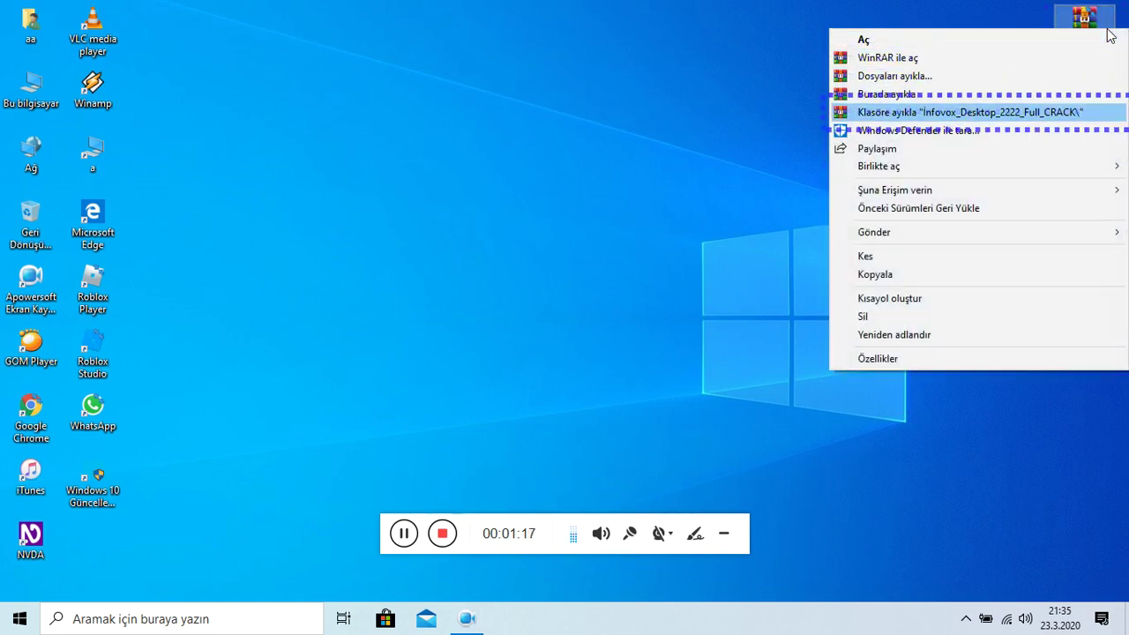
key(Return)
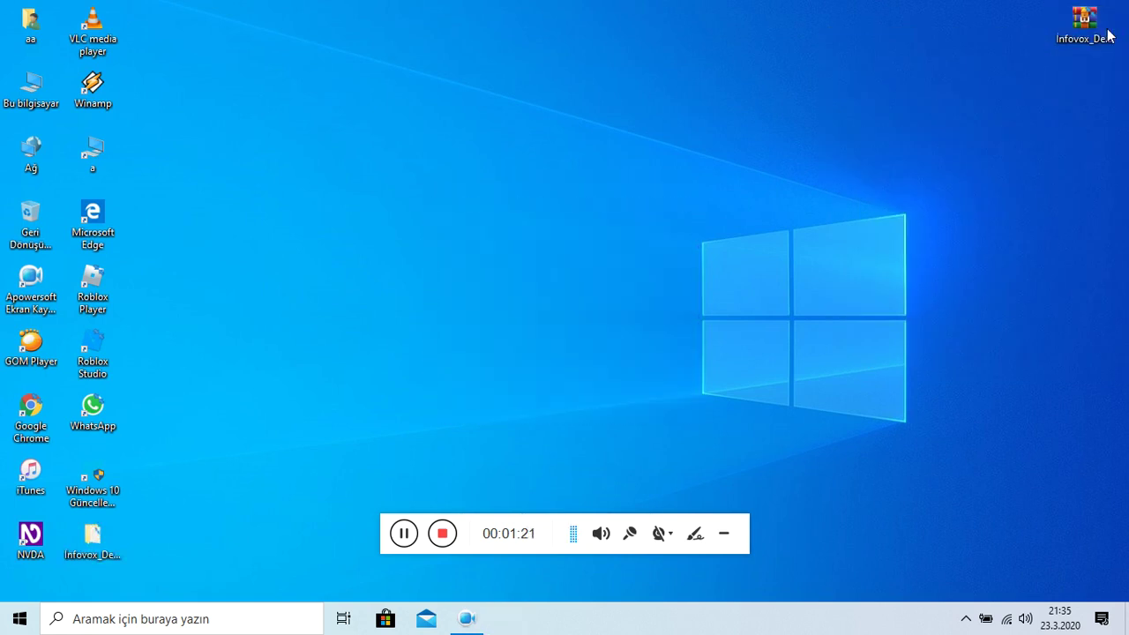
Permanently delete the archive İnfovox_Desktop_2222_Full_CRACK.zip from the desktop.
key(Right)
key(Left)
key(Right)
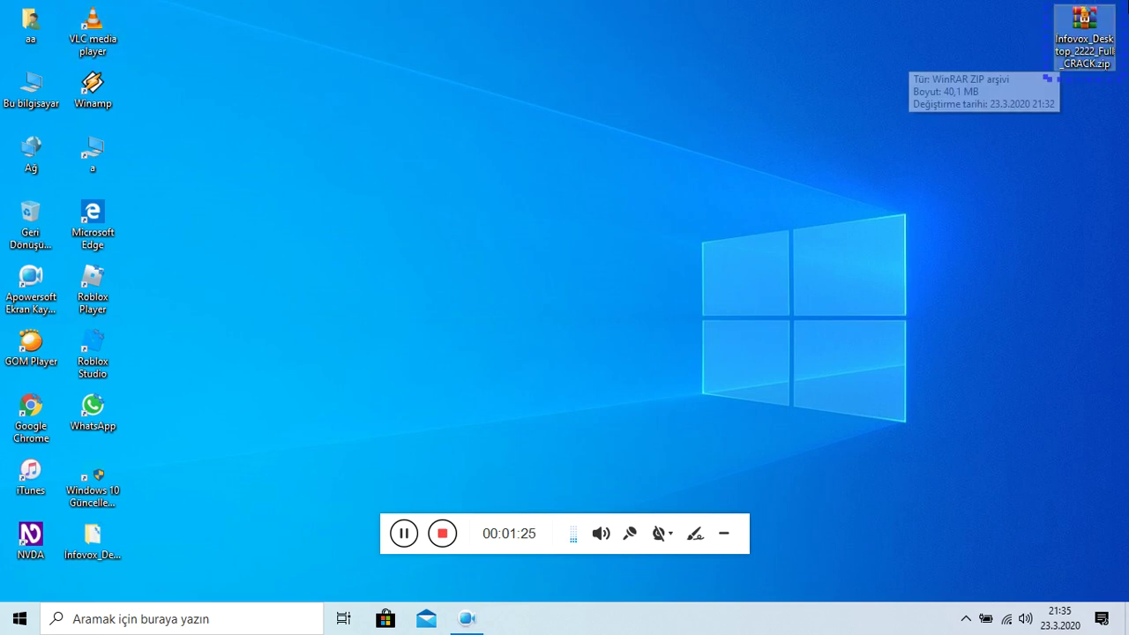
key(shift+Delete)
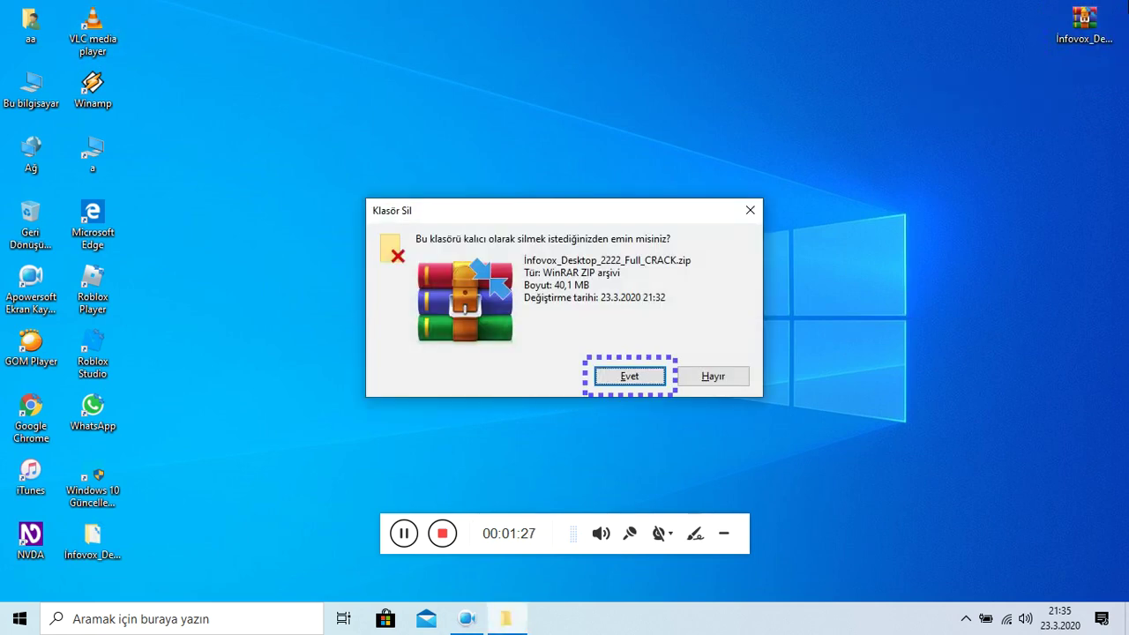
key(Return)
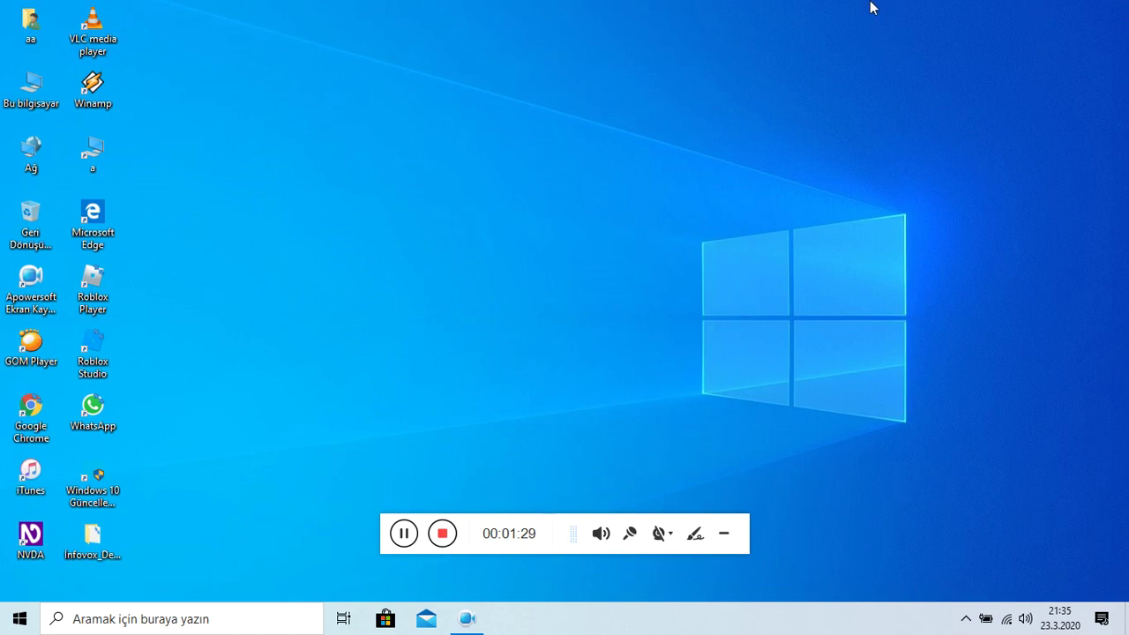
Open the extracted İnfovox_Desktop_2222_Full_CRACK folder on the desktop.
key(Home)
key(Down)
key(Down)
key(Down)
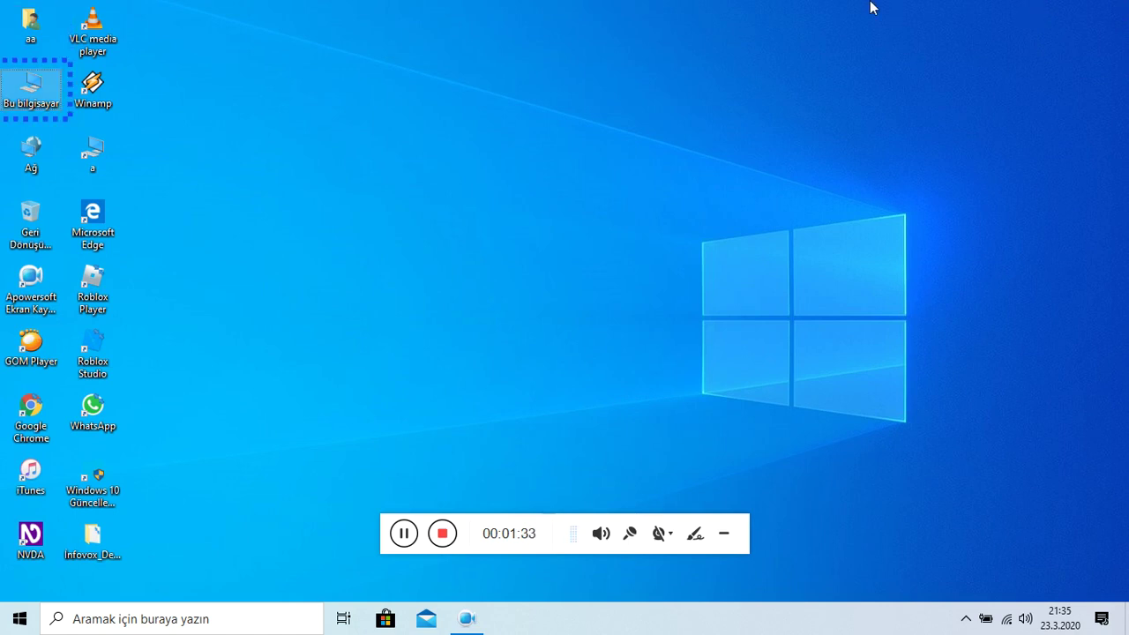
key(Down)
key(Down)
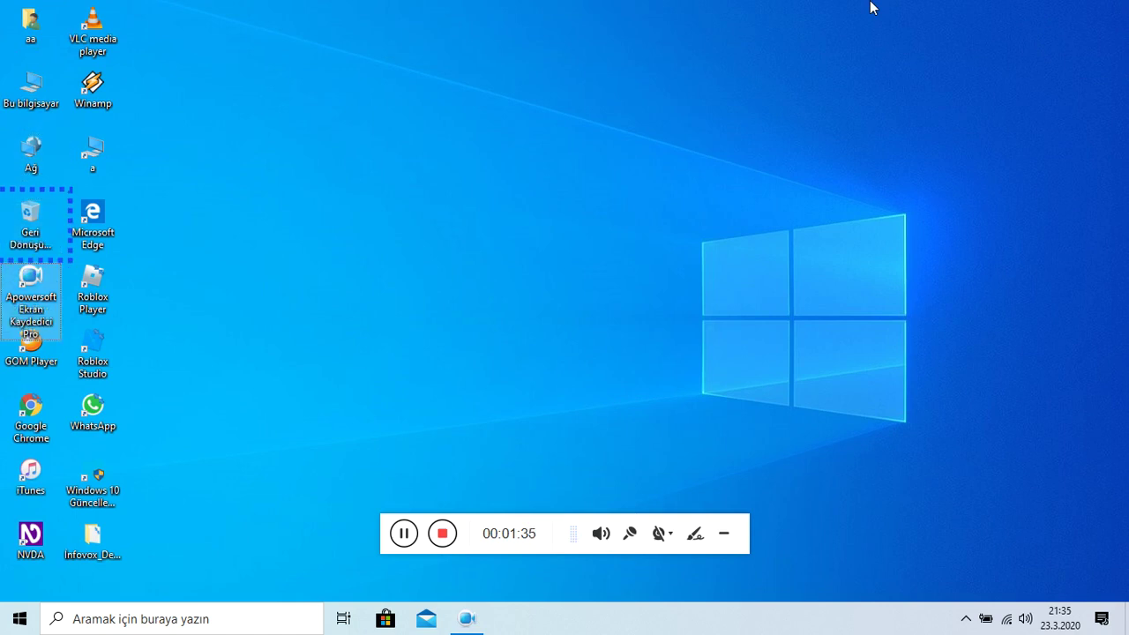
key(Down)
key(Down)
key(Down)
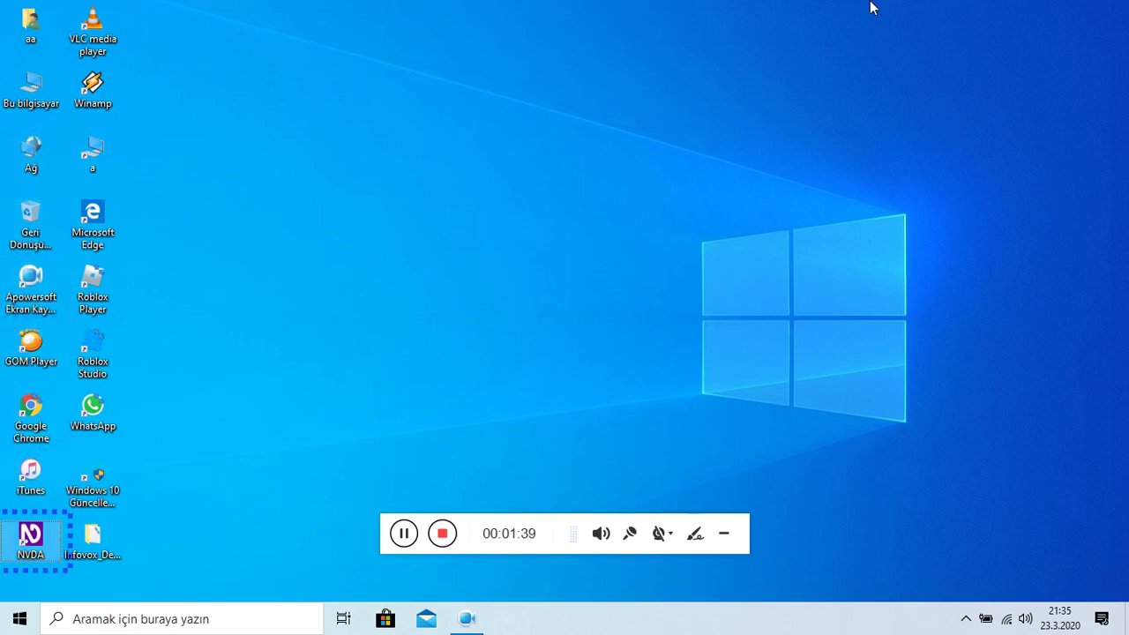
key(Right)
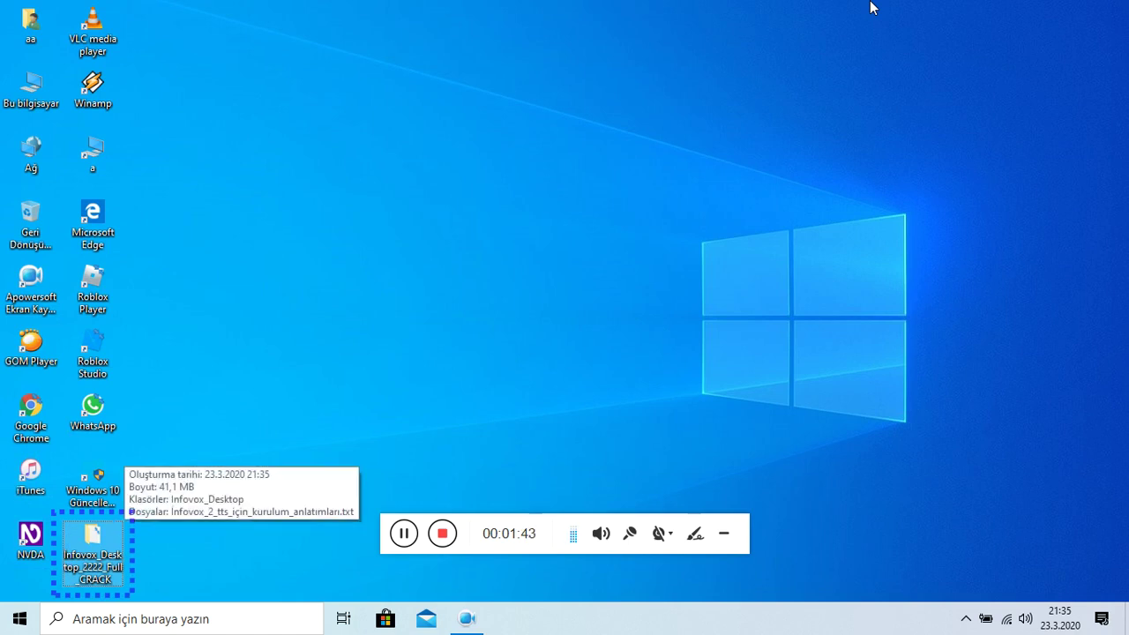
key(Return)
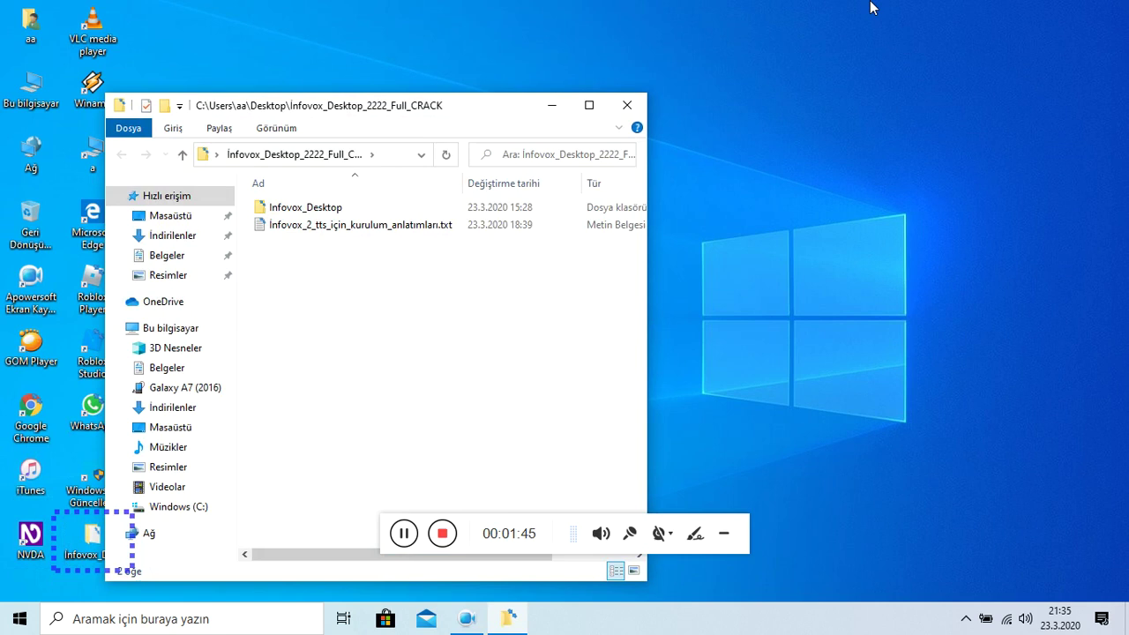
Permanently delete the text file İnfovox_2_tts_için_kurulum_anlatımları.txt from the folder.
key(Down)
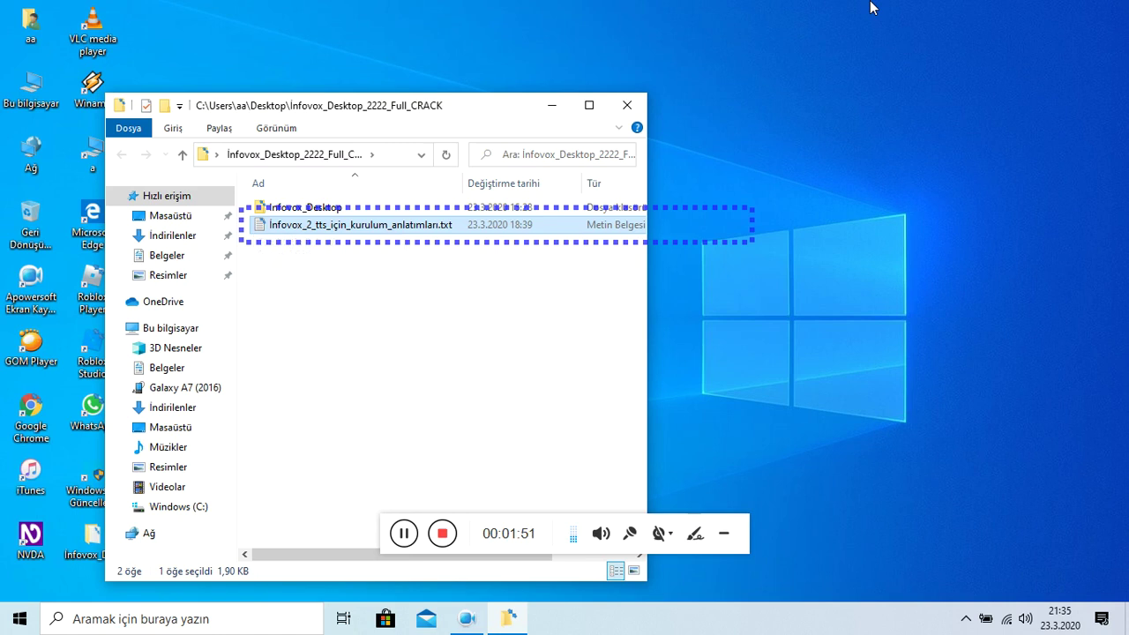
key(shift+Delete)
key(Return)
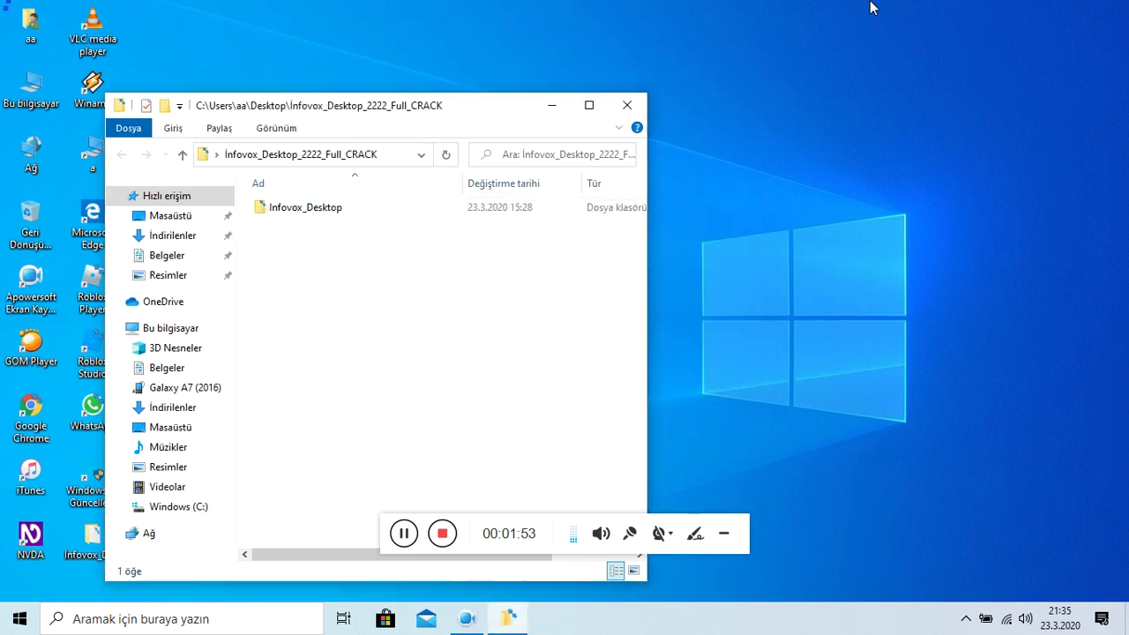
Open the Infovox_Desktop subfolder and run the installer Infovox Desktop v2.2 Engine.exe.
key(Down)
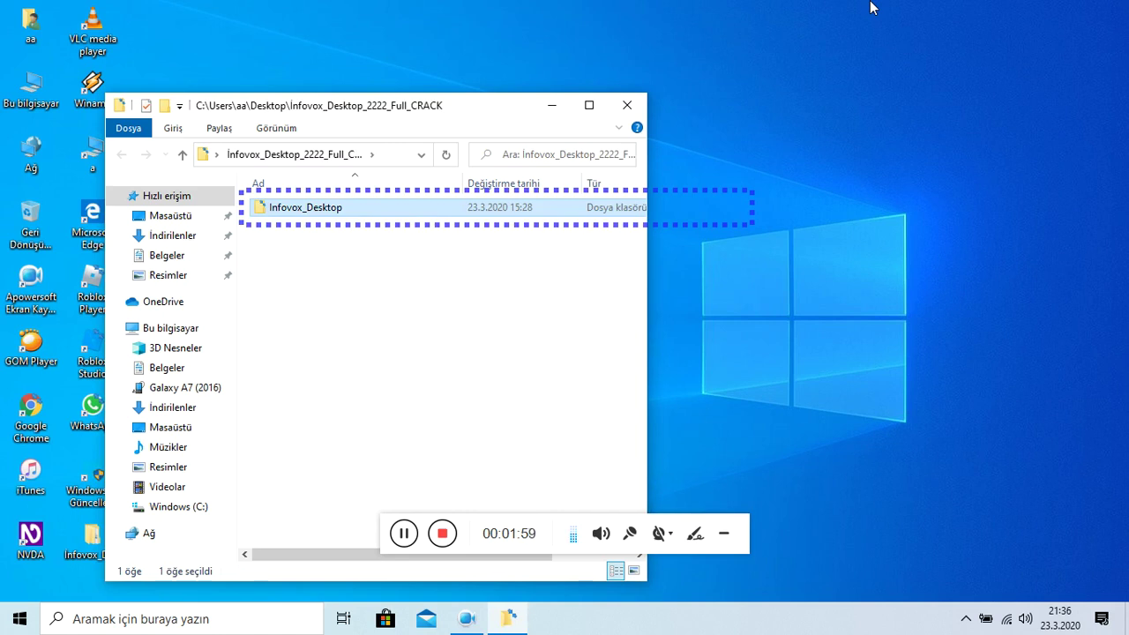
key(Return)
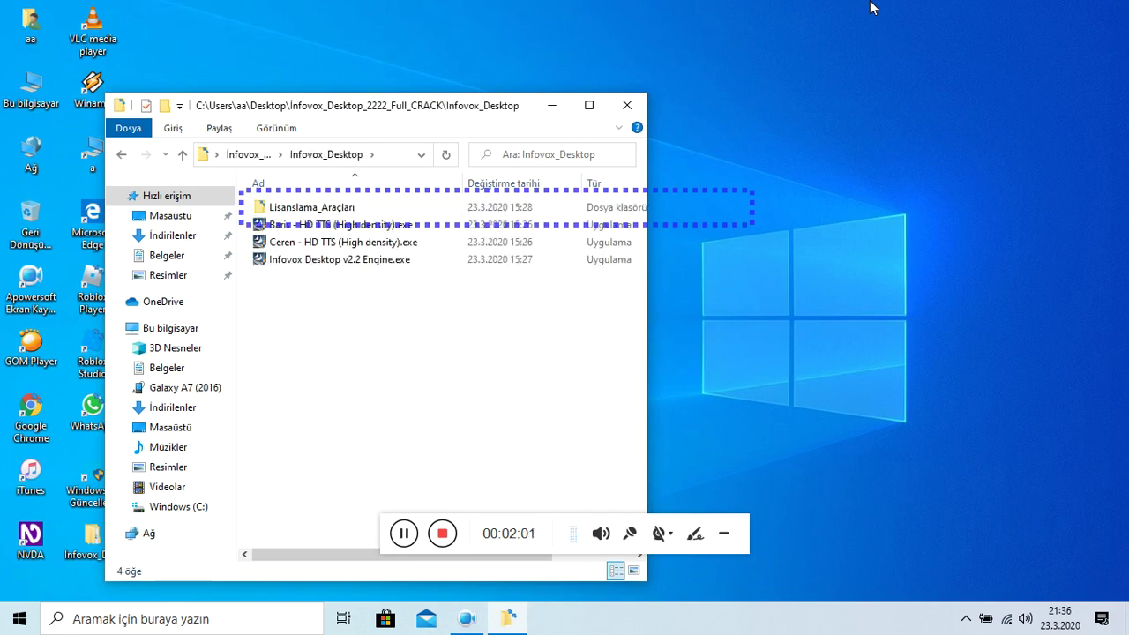
key(Down)
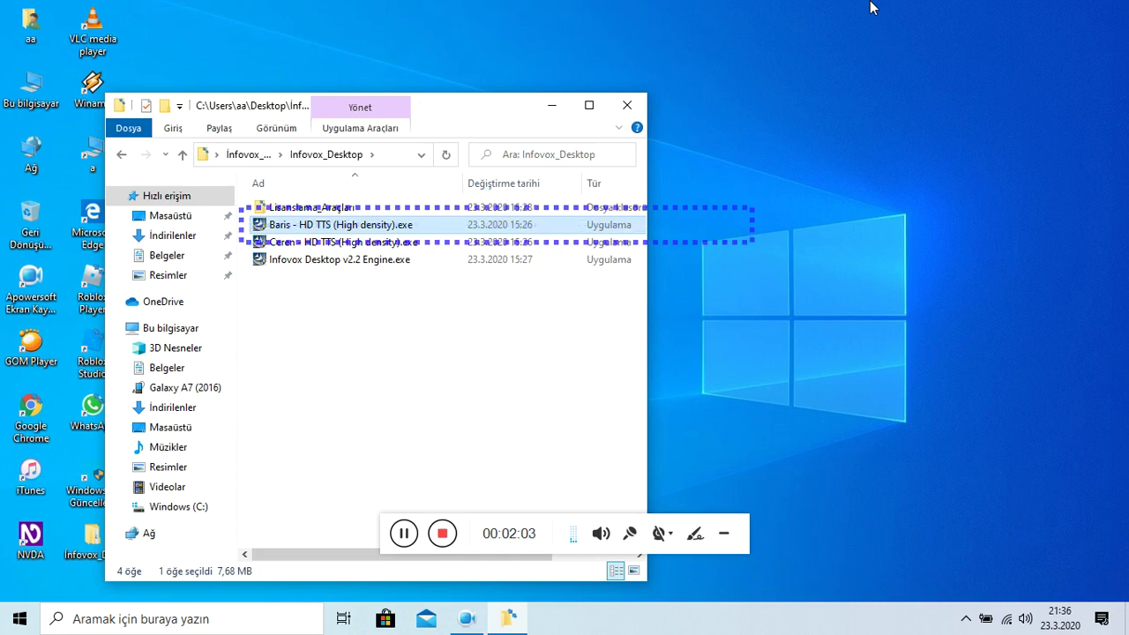
key(Down)
key(Down)
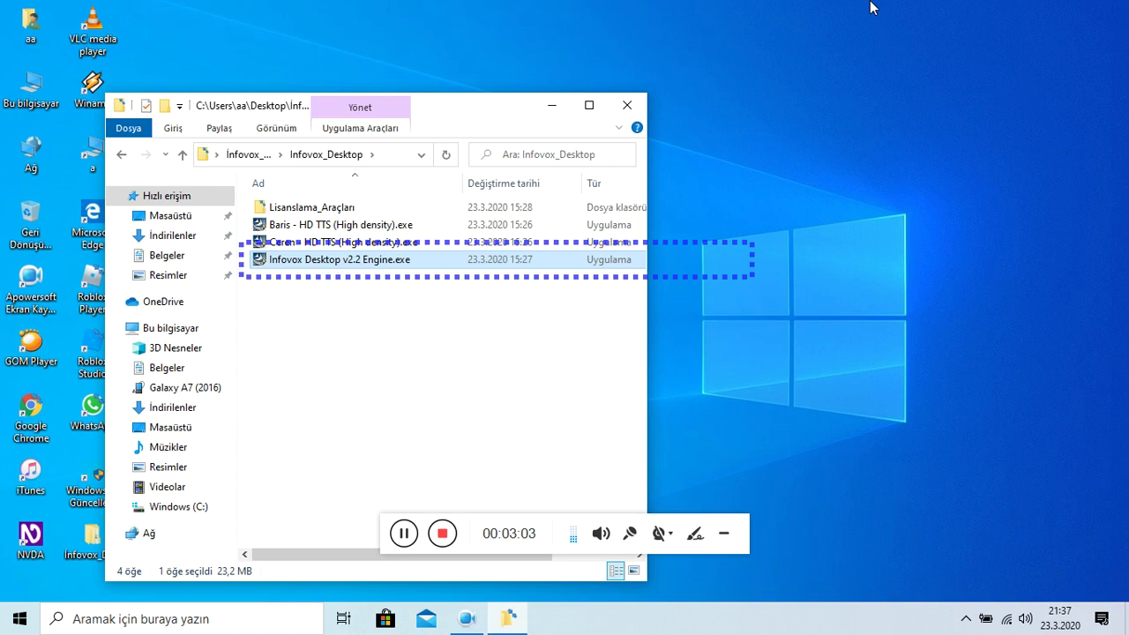
key(Up)
key(Down)
key(Return)
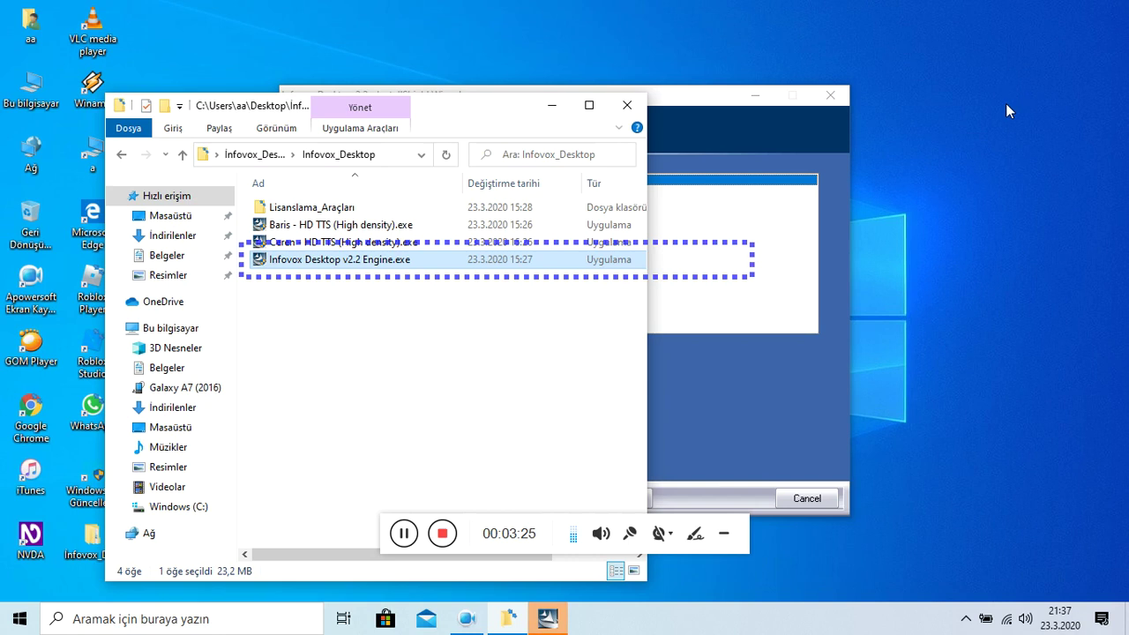
Bring the Infovox Desktop 2.2 setup wizard to the front and continue with English as the setup language.
click(826, 358)
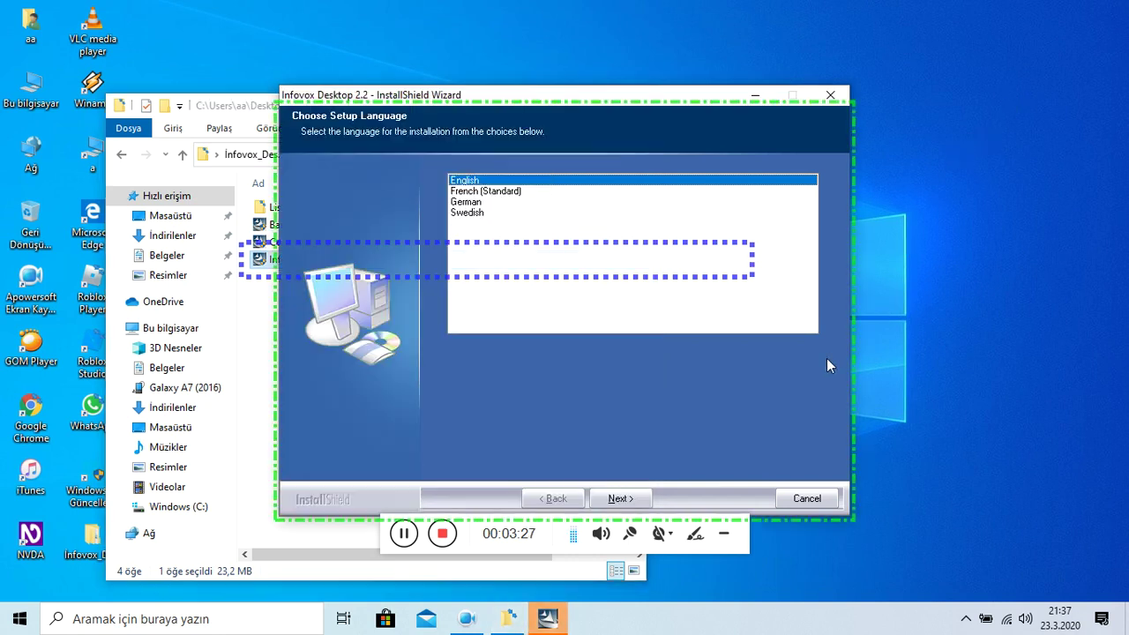
key(Tab)
key(Tab)
key(Tab)
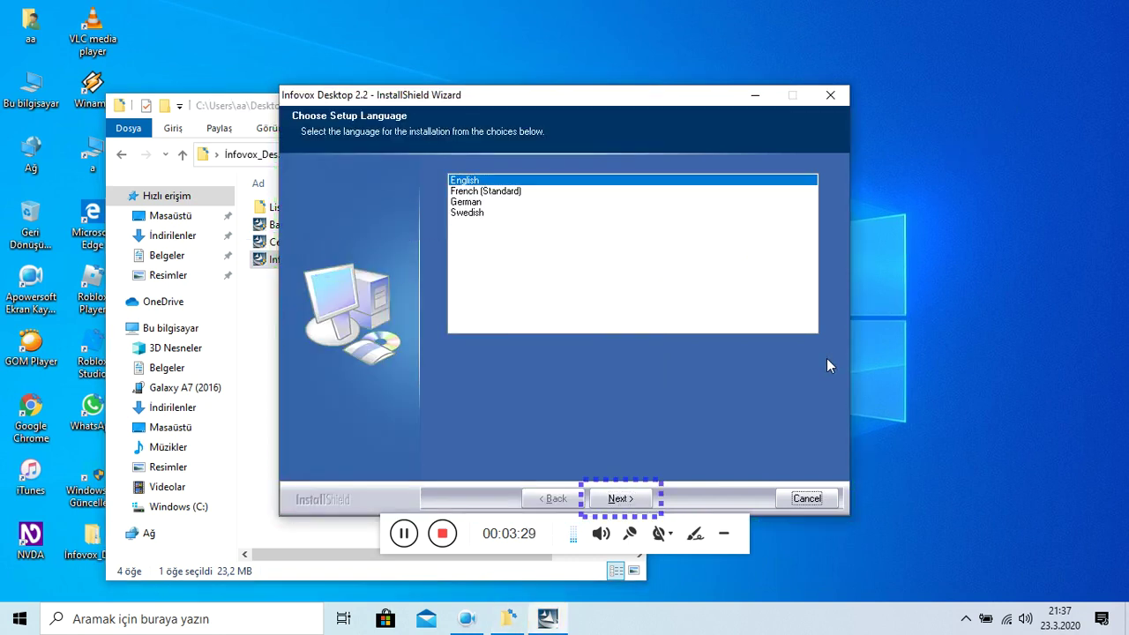
key(Tab)
key(Return)
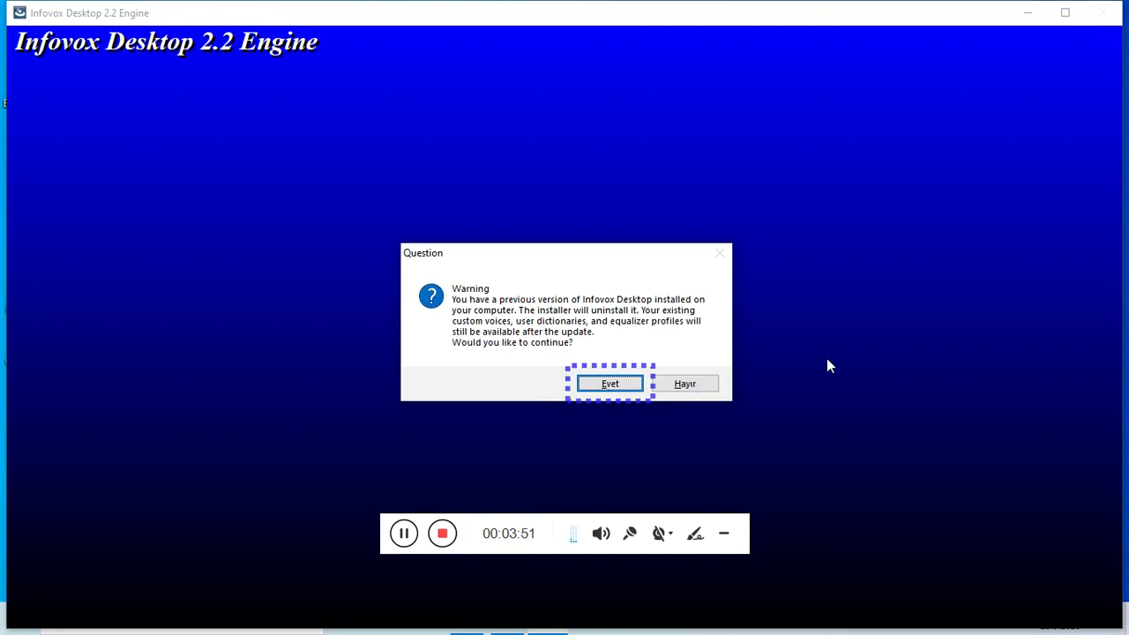
Agree to uninstall the previous Infovox Desktop version and proceed past the engine wizard's welcome page.
key(Tab)
key(Tab)
key(Return)
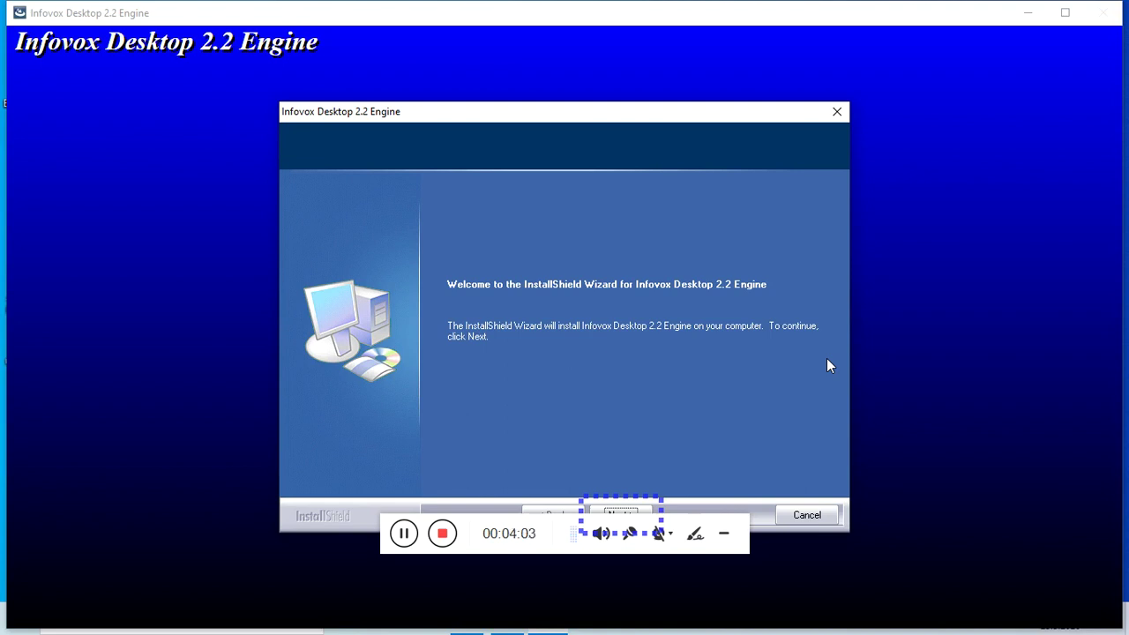
key(Tab)
key(shift+Tab)
key(Return)
Accept the terms of the engine's license agreement and continue to the destination page.
key(Tab)
key(Tab)
key(Tab)
key(Tab)
key(Tab)
key(shift+Tab)
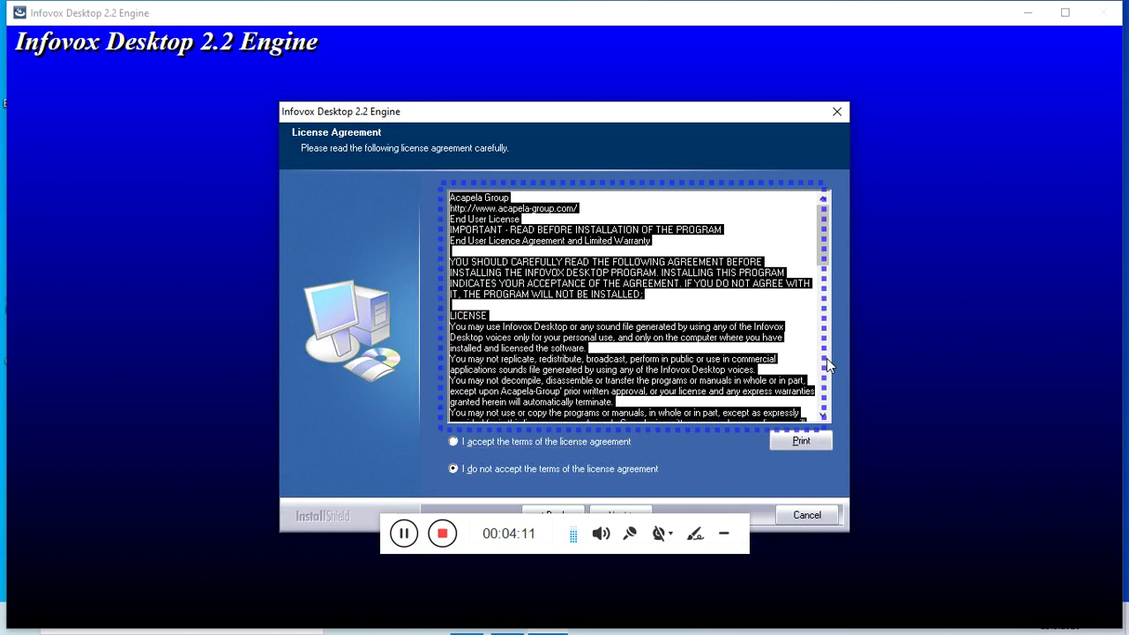
key(Tab)
key(Down)
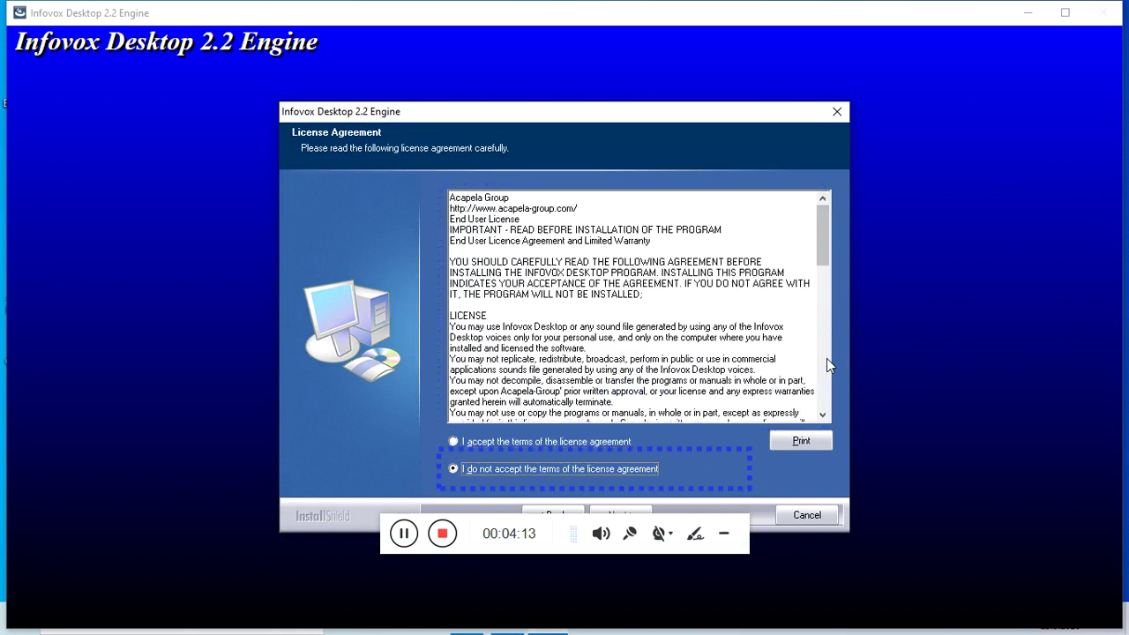
key(Tab)
key(Tab)
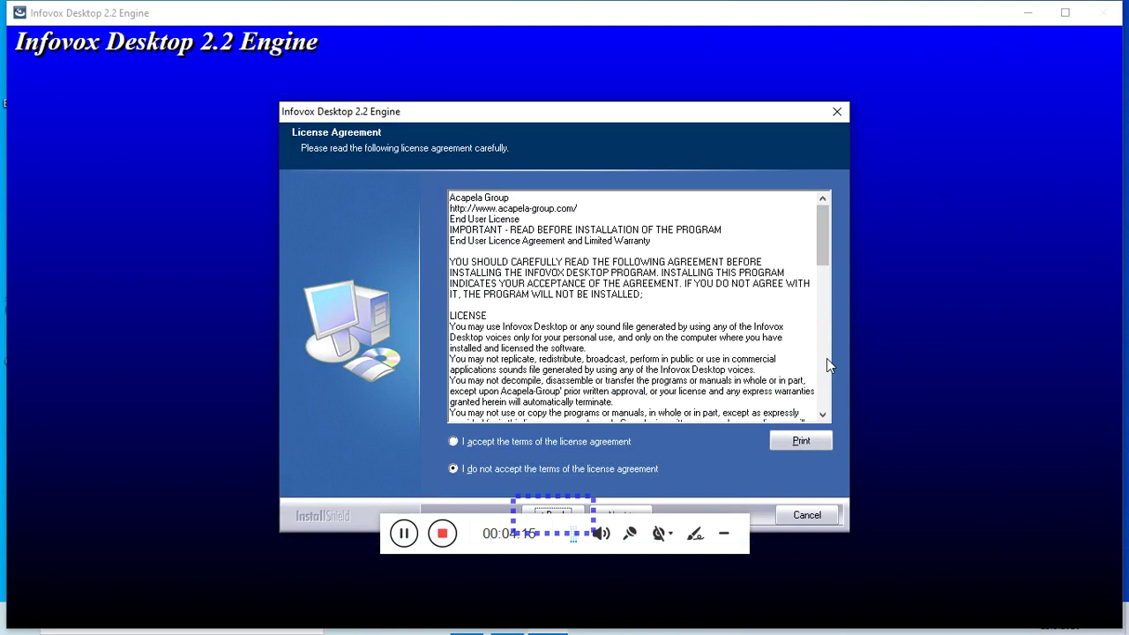
key(Tab)
key(Tab)
key(Tab)
key(Up)
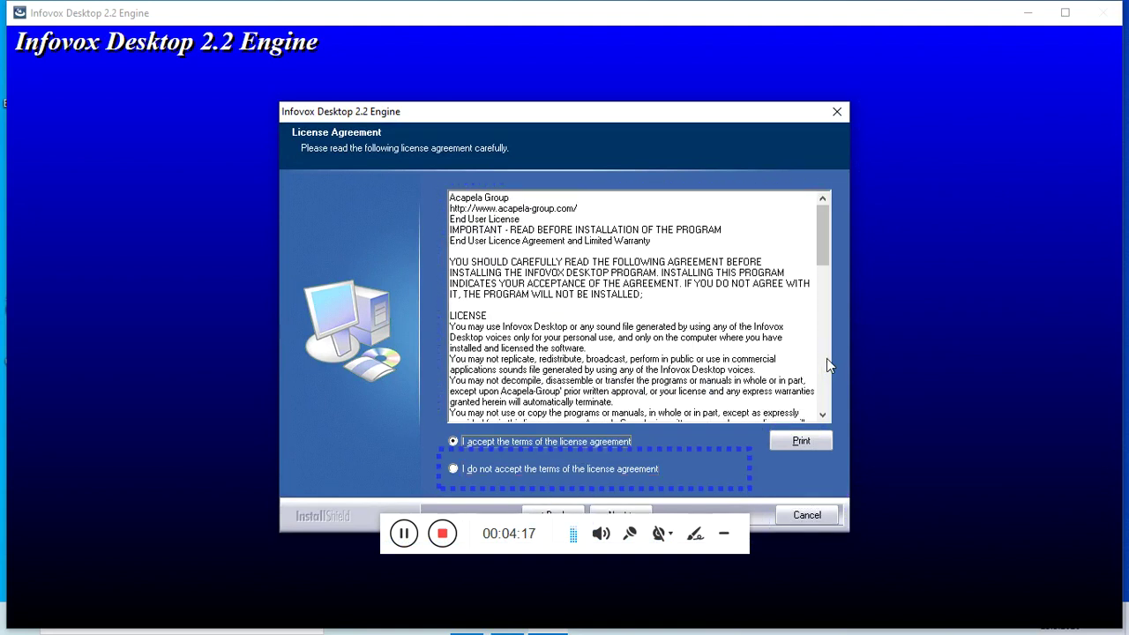
key(Tab)
key(Tab)
key(Tab)
key(Return)
Keep the default Acapela Group\Infovox Desktop 2.2 destination folder and continue the engine installation.
key(Tab)
key(Tab)
key(Tab)
key(Tab)
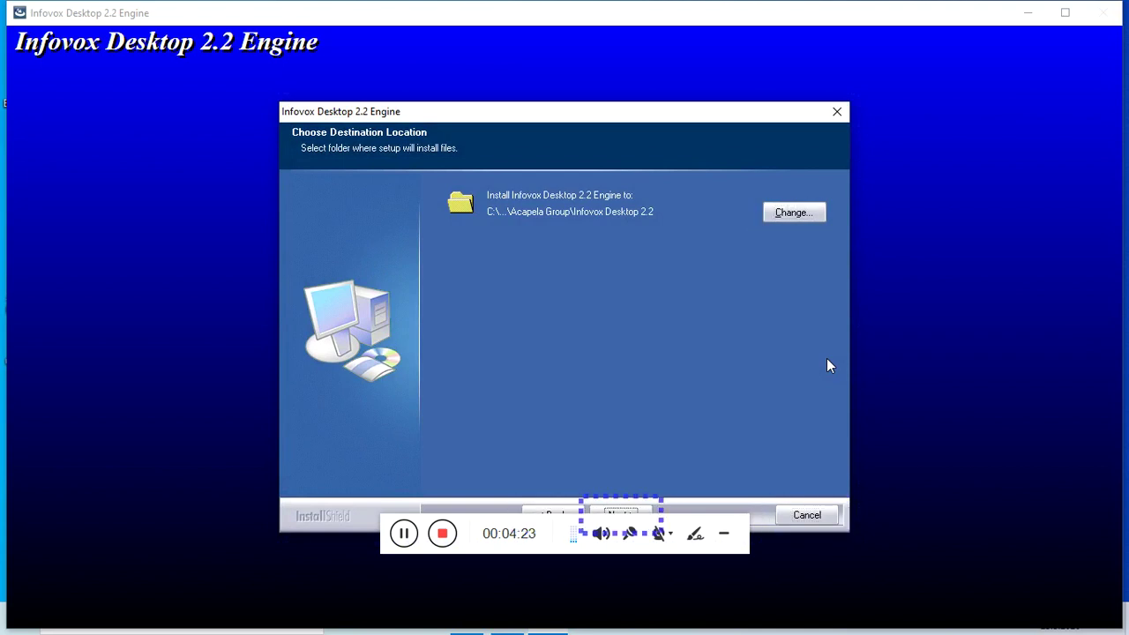
key(Return)
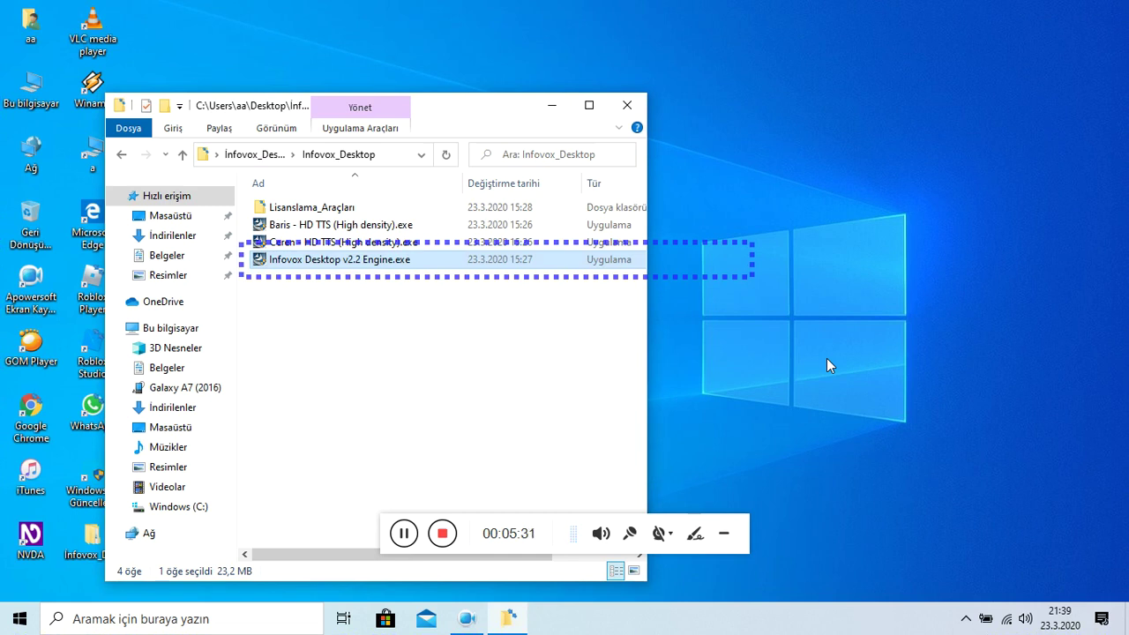
Run the voice installer Ceren - HD TTS (High density).exe and continue with English as the setup language.
key(Up)
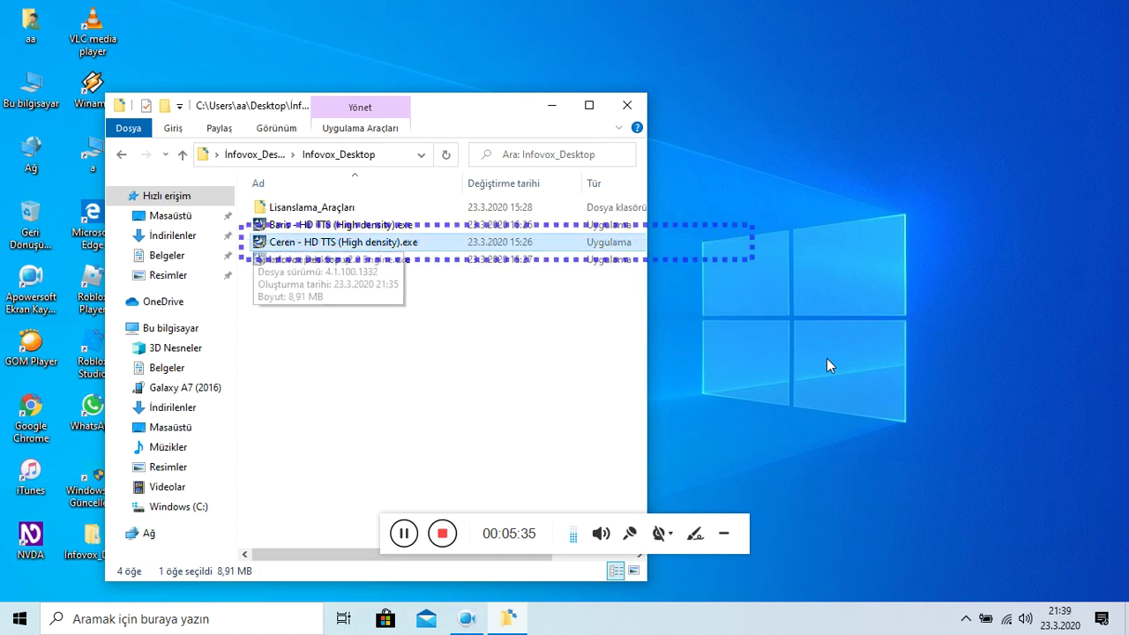
key(Return)
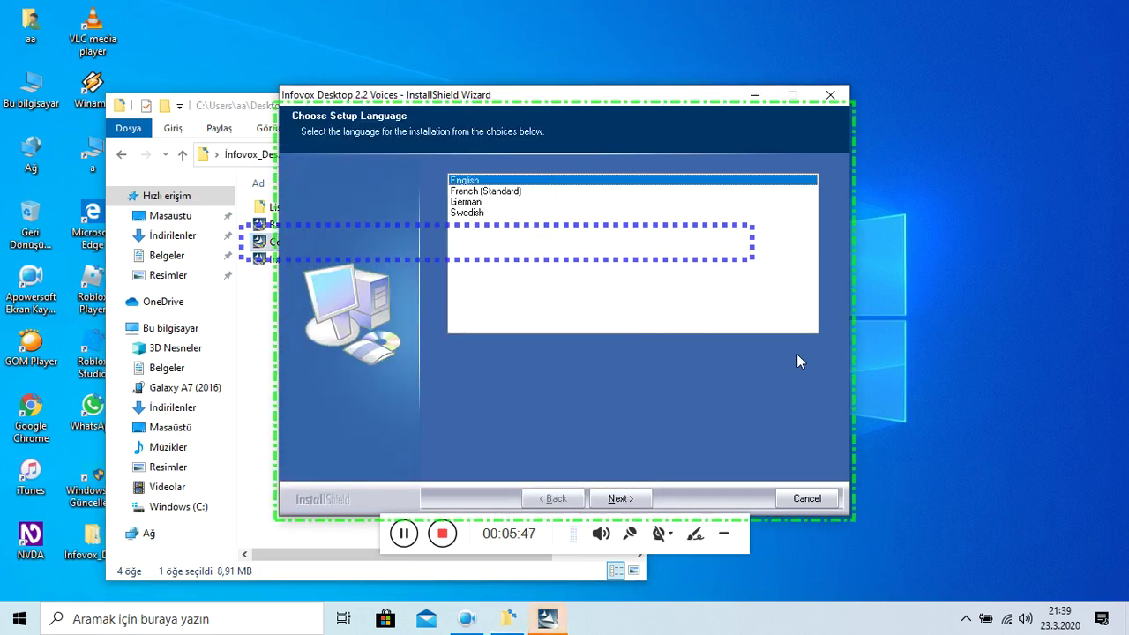
key(Tab)
key(Tab)
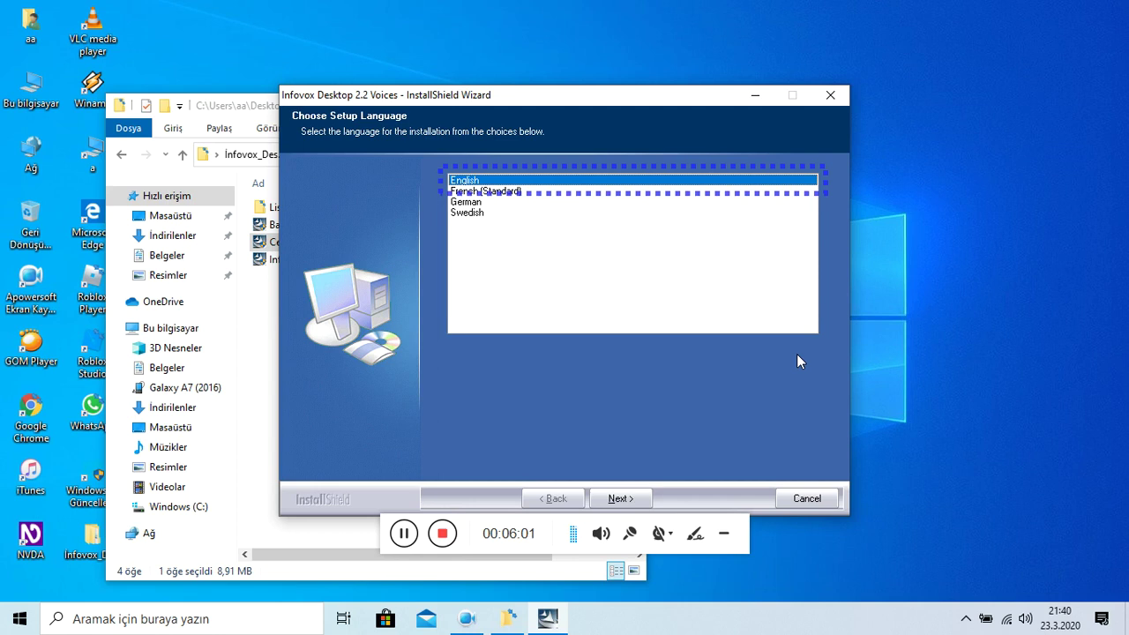
key(Tab)
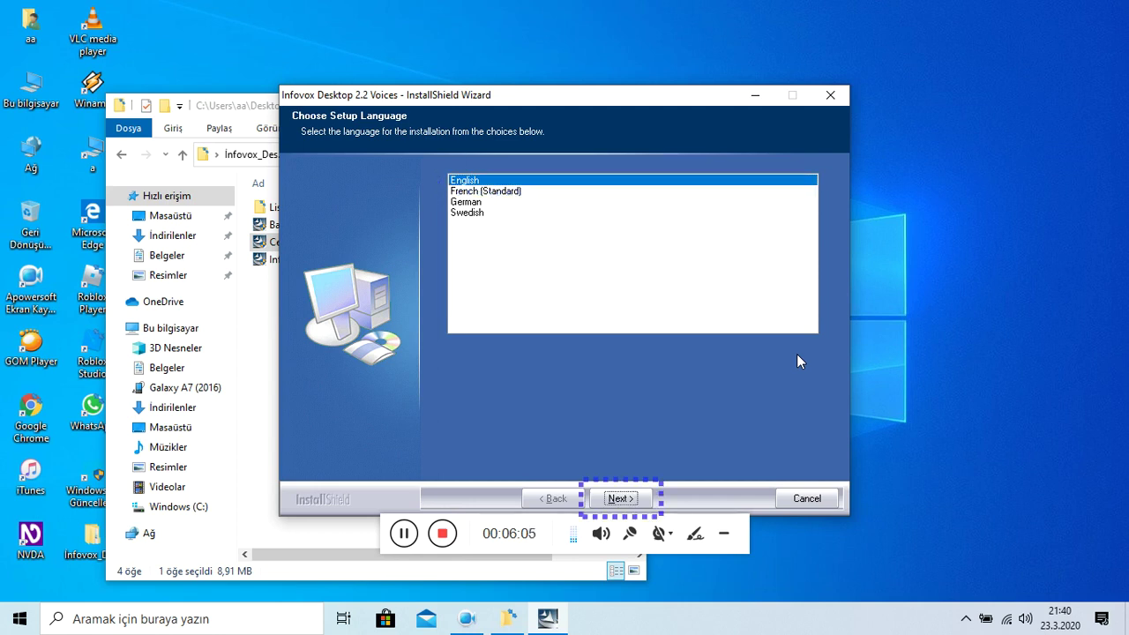
key(Return)
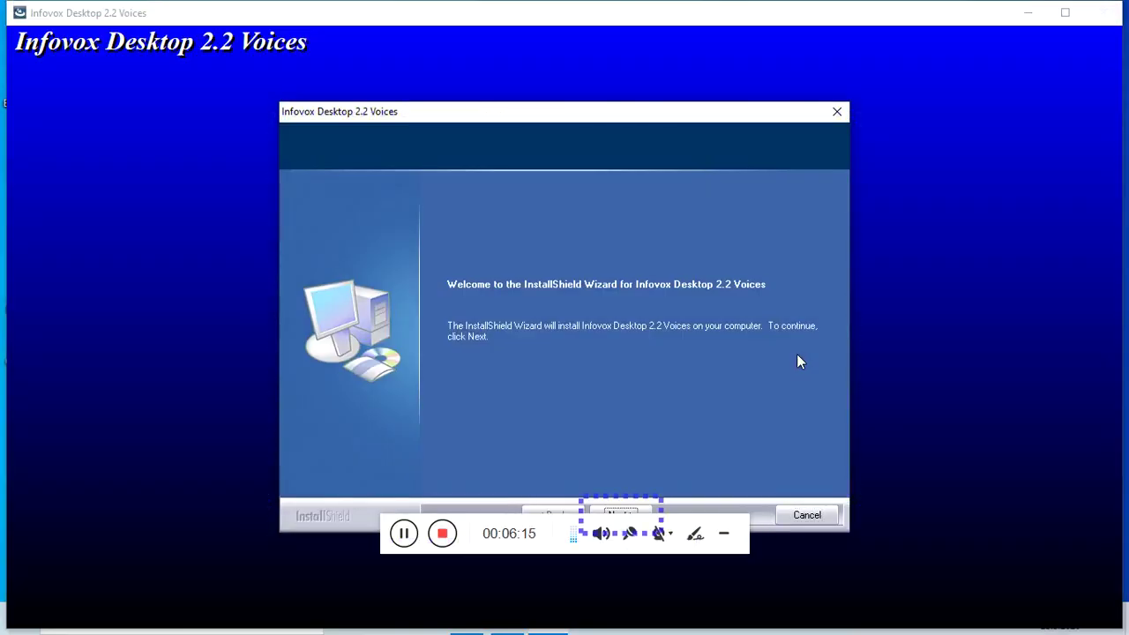
Try to install the Ceren22k, Turkish voice into the detected engine folder, and dismiss the installer's closing dialog.
key(Return)
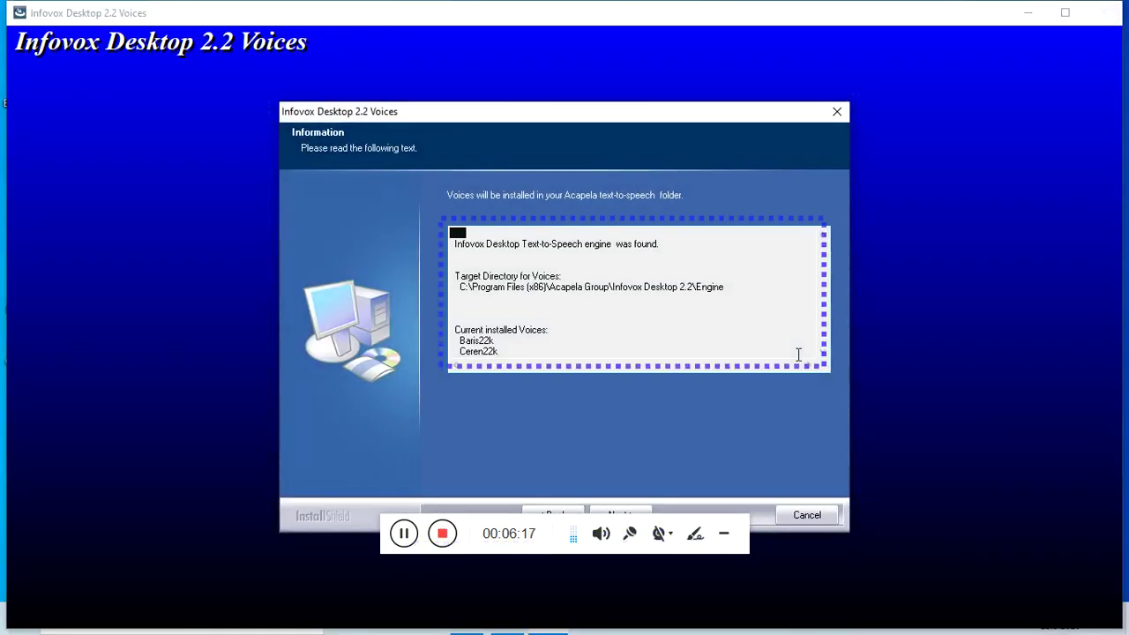
key(Tab)
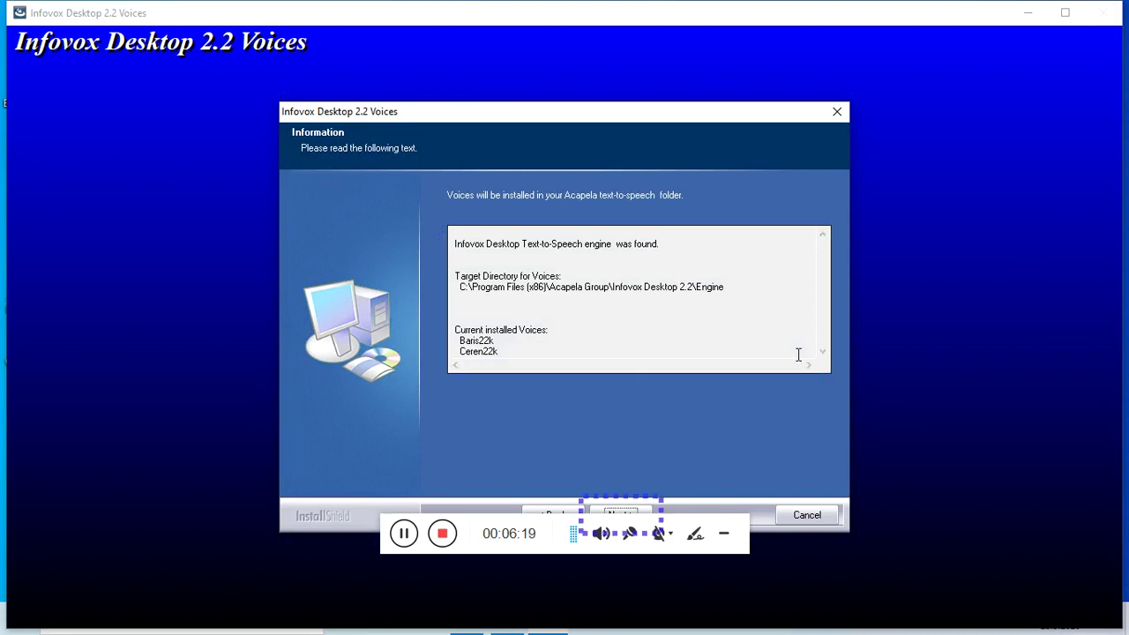
key(Return)
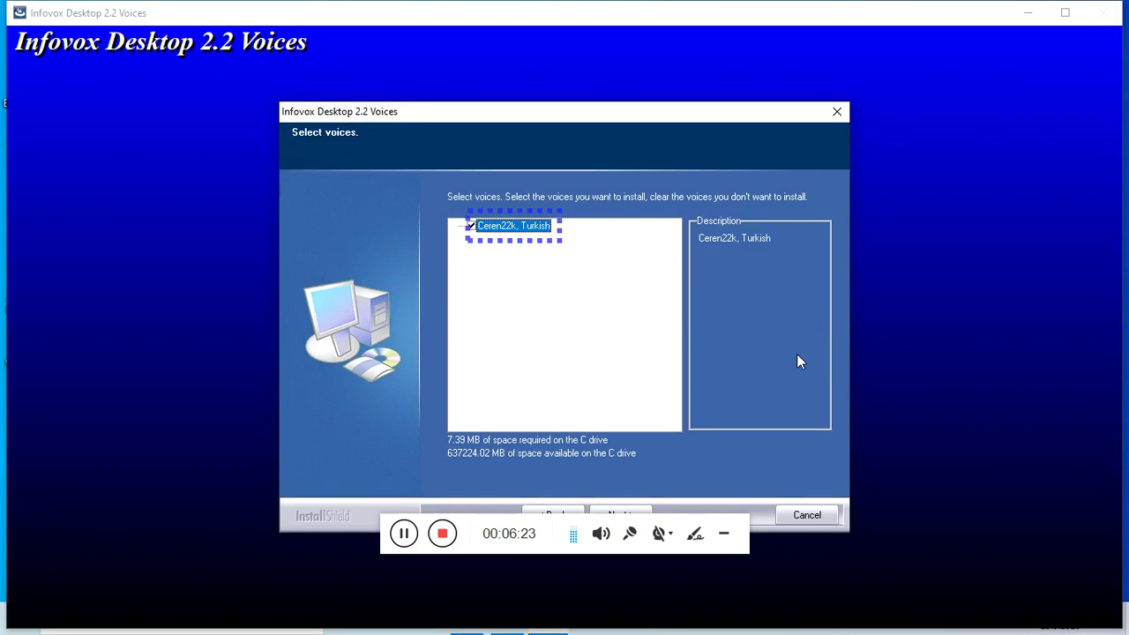
key(Tab)
key(Tab)
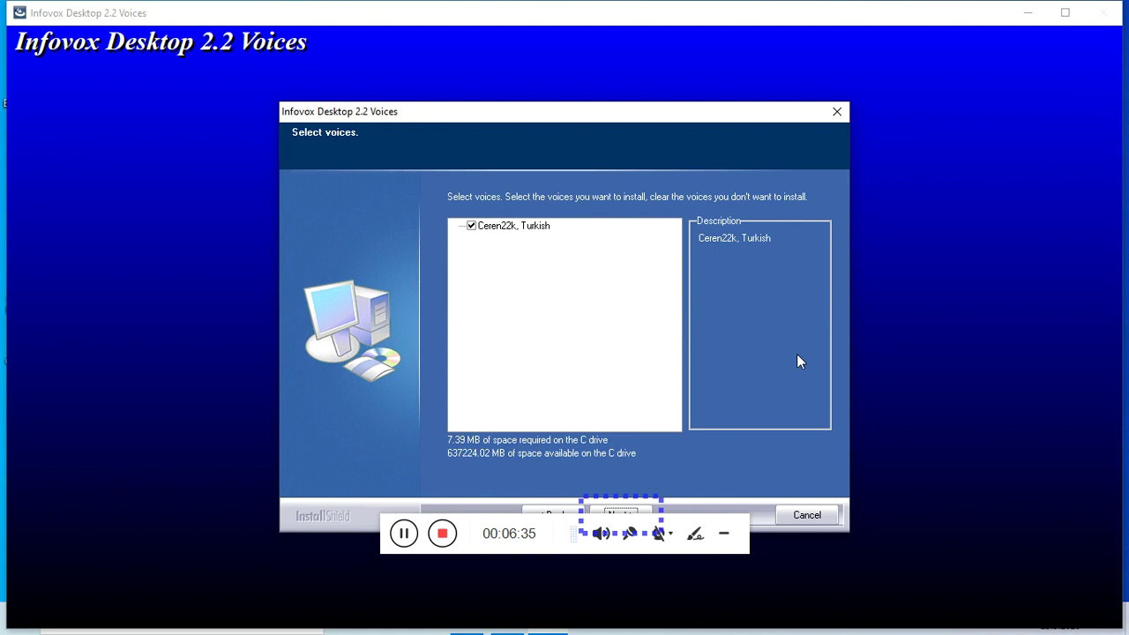
key(Return)
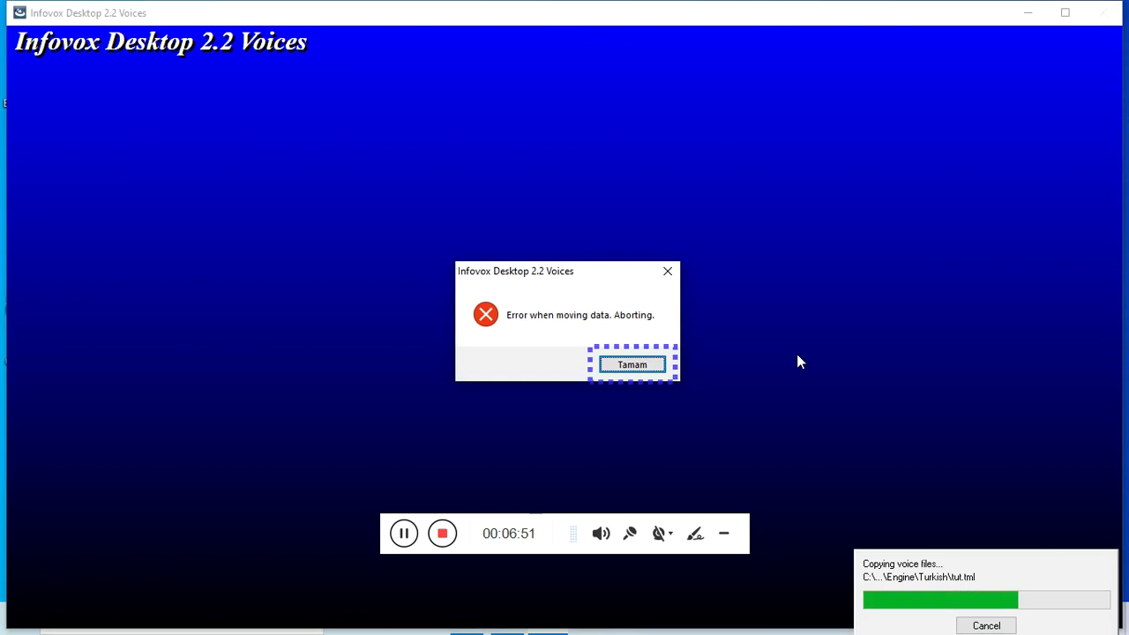
key(Return)
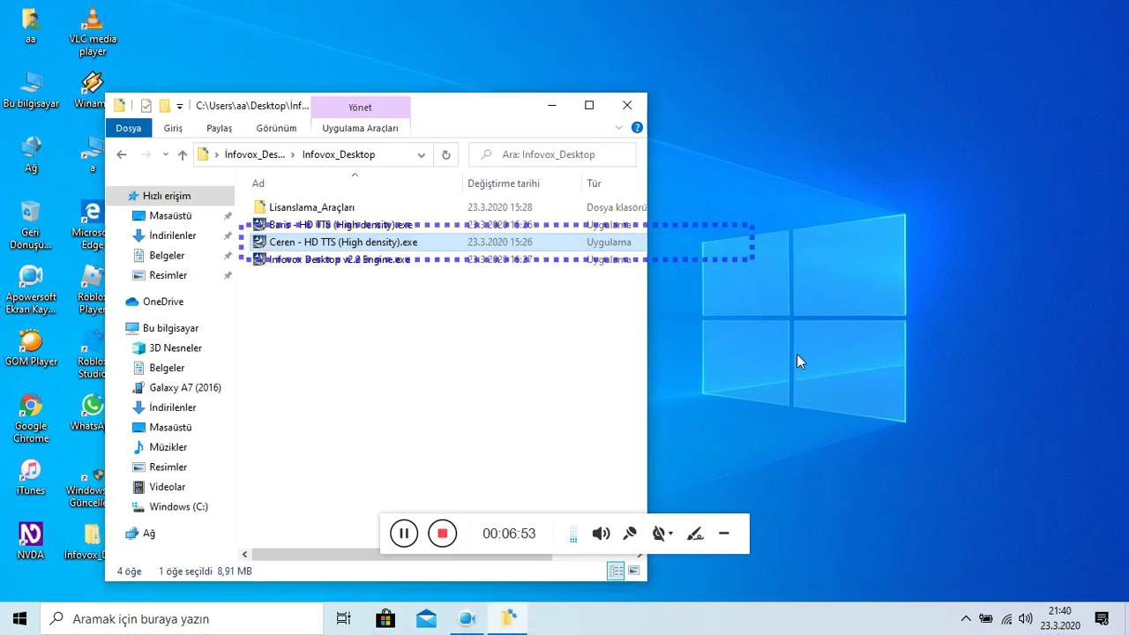
Run Ceren - HD TTS (High density).exe again and continue with English as the setup language.
key(Up)
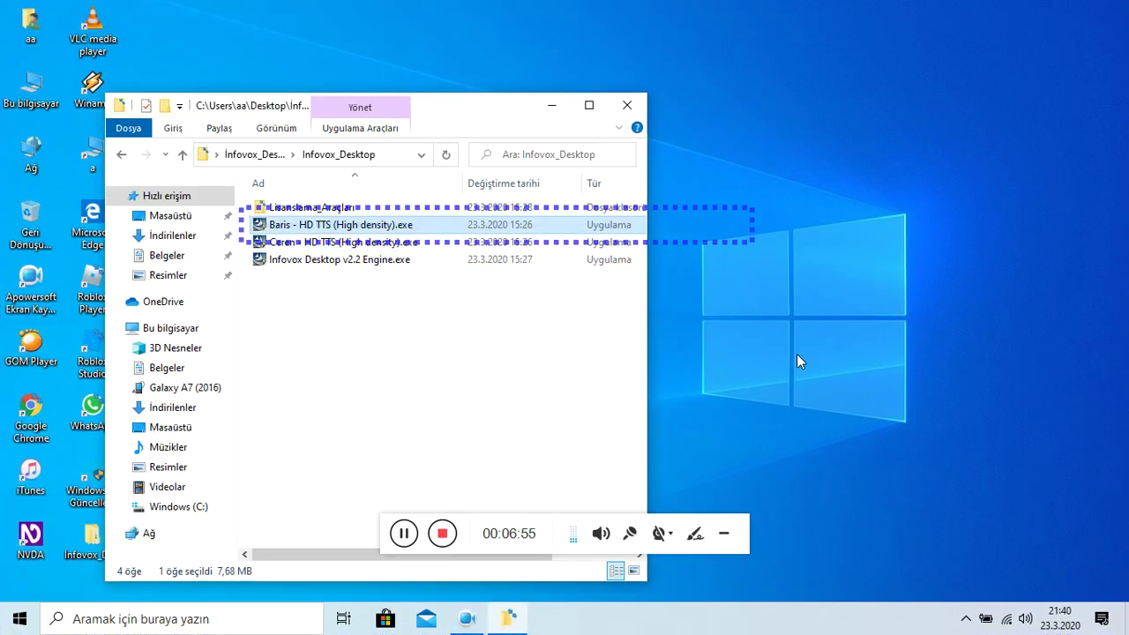
key(Down)
key(Return)
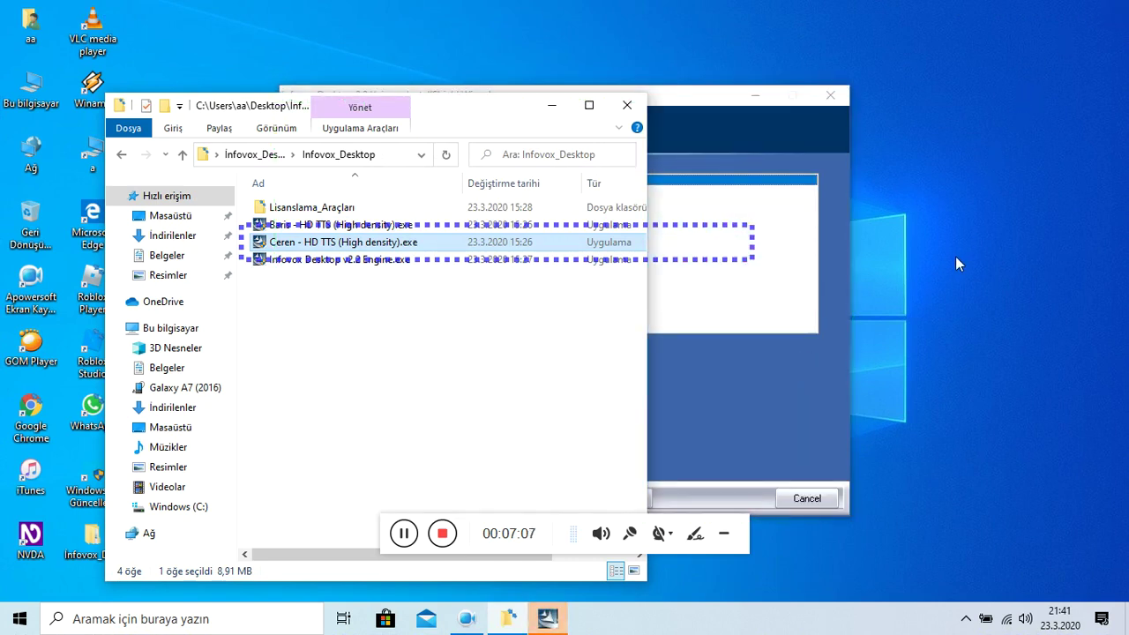
click(844, 369)
key(Tab)
key(Tab)
key(Tab)
key(Tab)
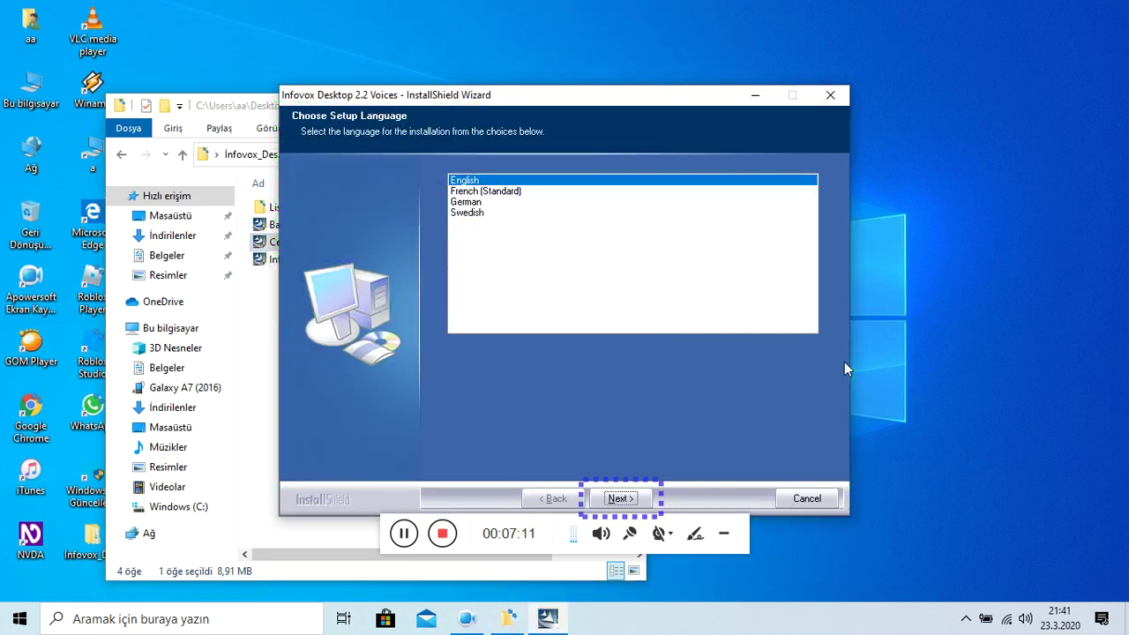
key(Return)
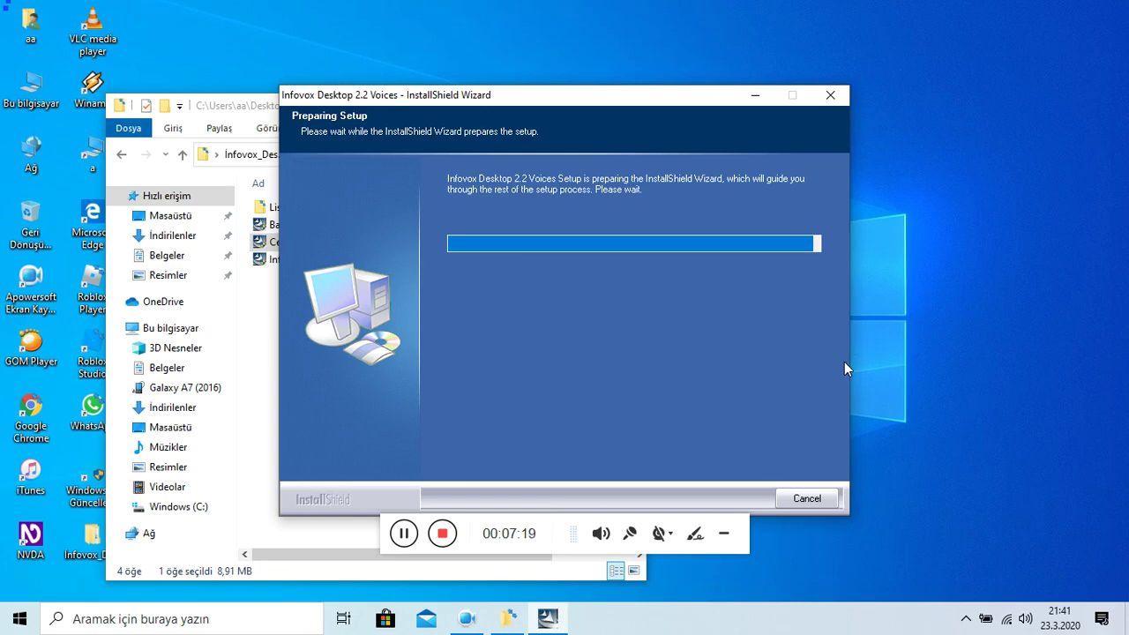
Proceed past the welcome and information pages of the Ceren voice wizard to the voice selection.
key(Tab)
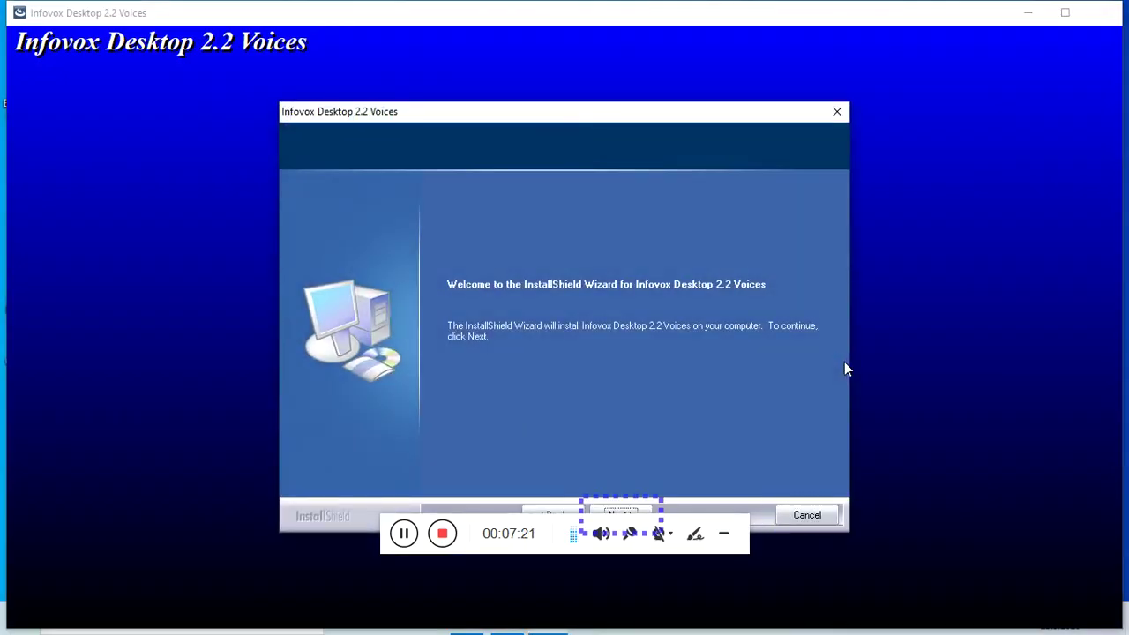
key(Return)
key(Tab)
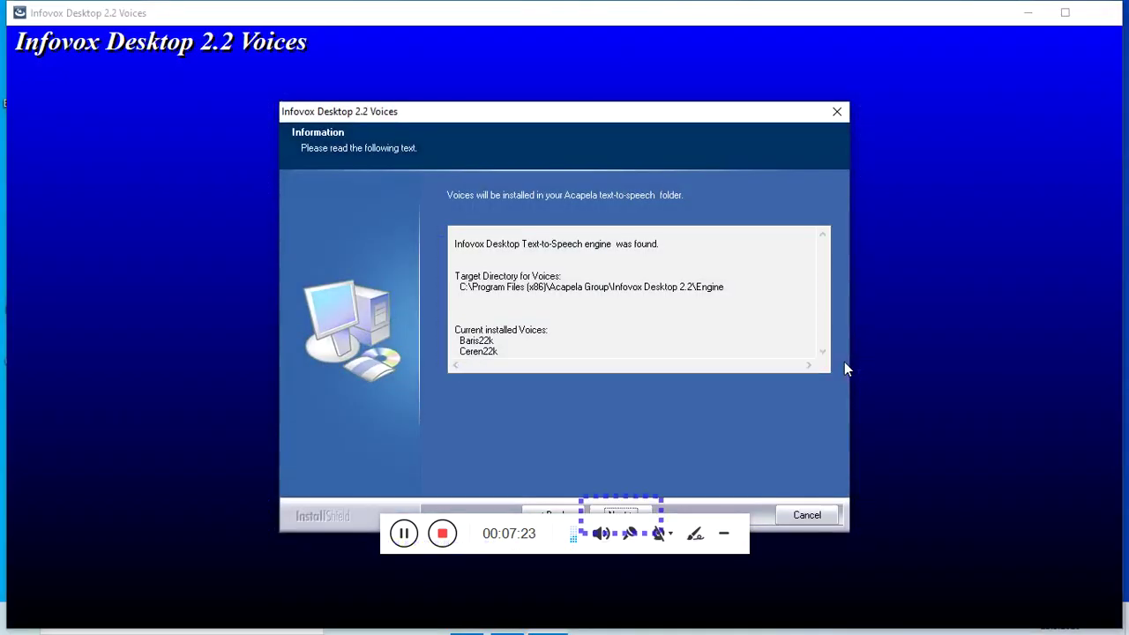
key(Return)
Keep Ceren22k, Turkish selected, try to install it once more, and dismiss the installer's closing dialog.
key(Tab)
key(Tab)
key(Tab)
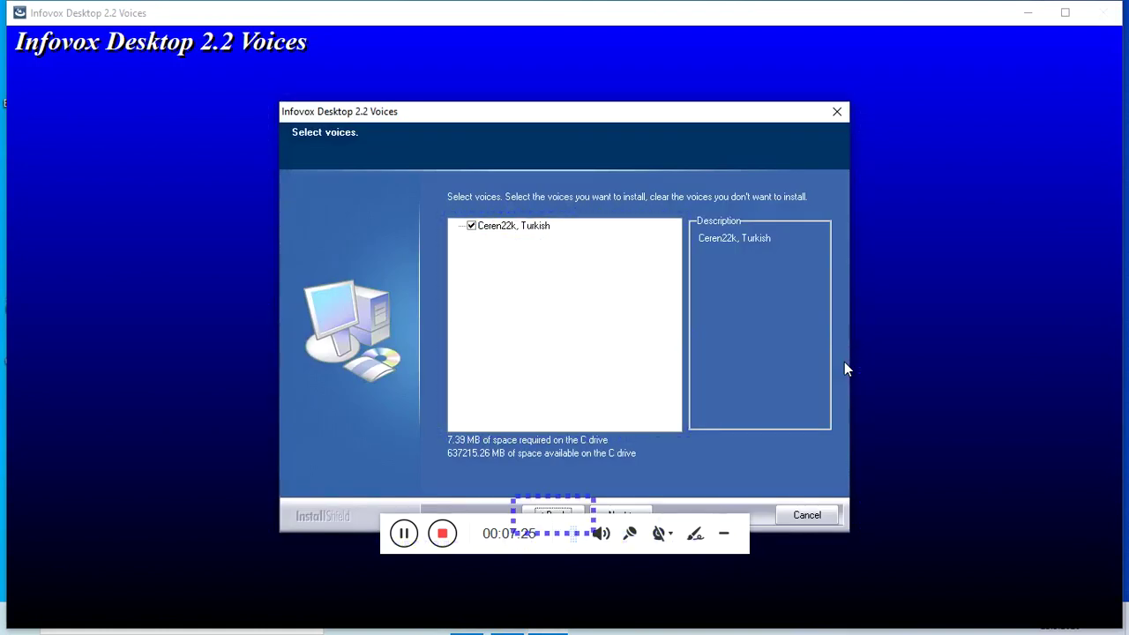
key(Tab)
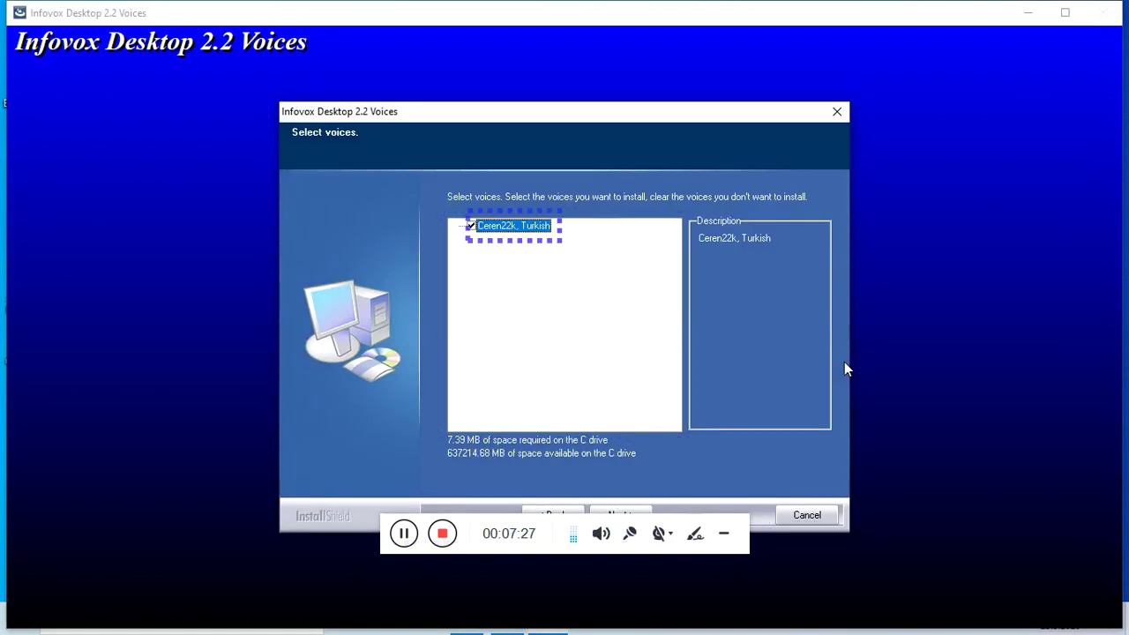
key(Tab)
key(Tab)
key(Tab)
key(Tab)
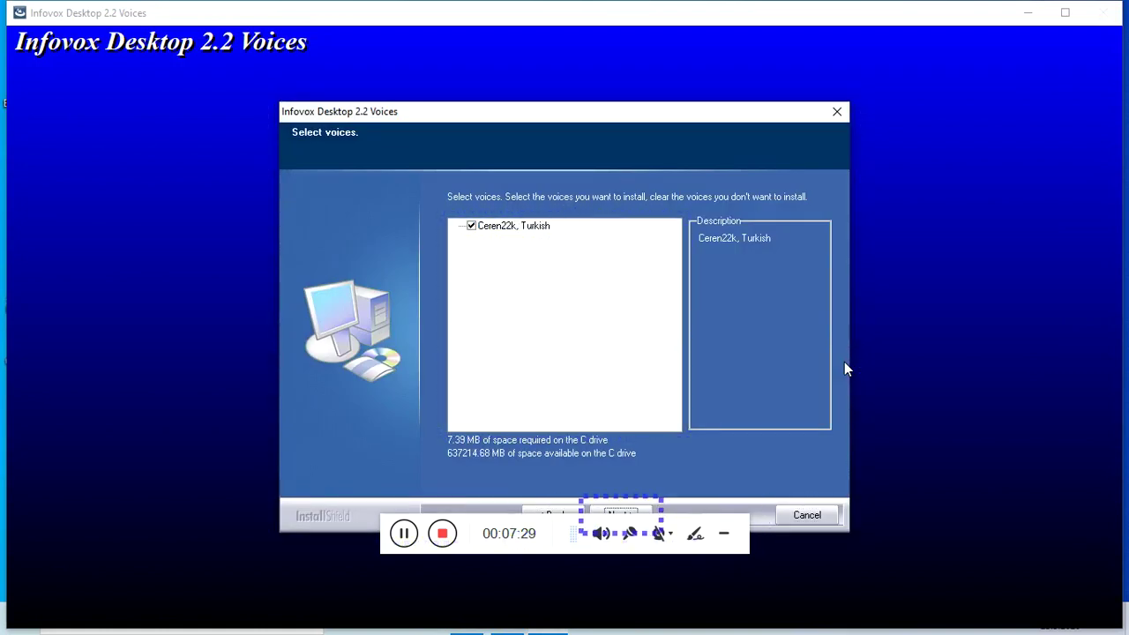
key(Tab)
key(Tab)
key(Return)
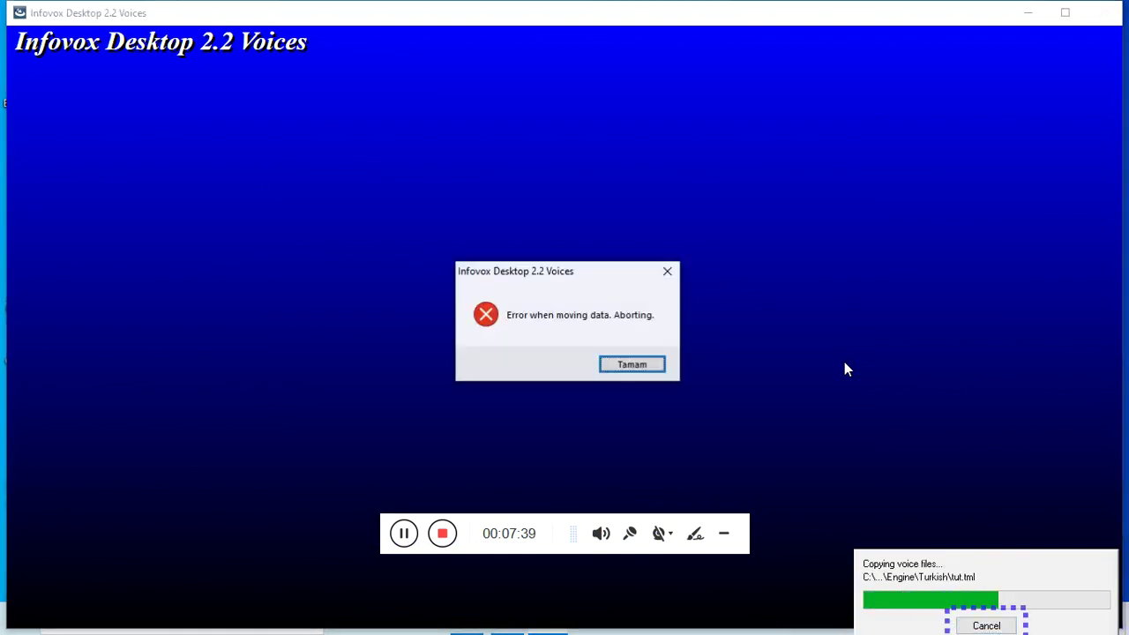
key(Return)
Run the voice installer Baris - HD TTS (High density).exe and continue with English as the setup language.
key(Up)
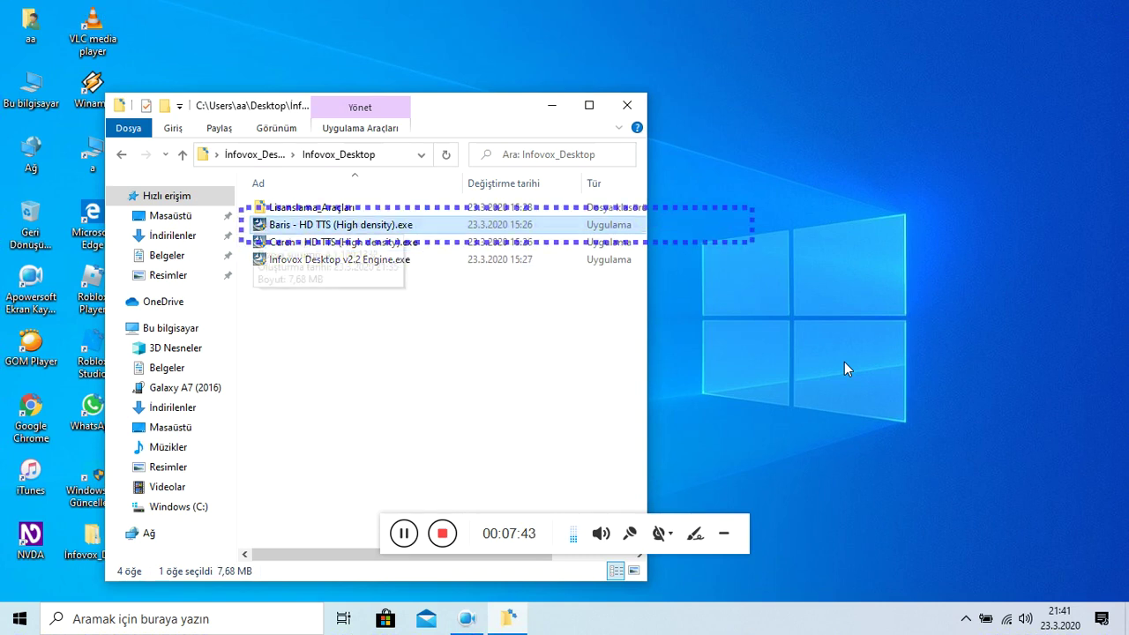
key(Return)
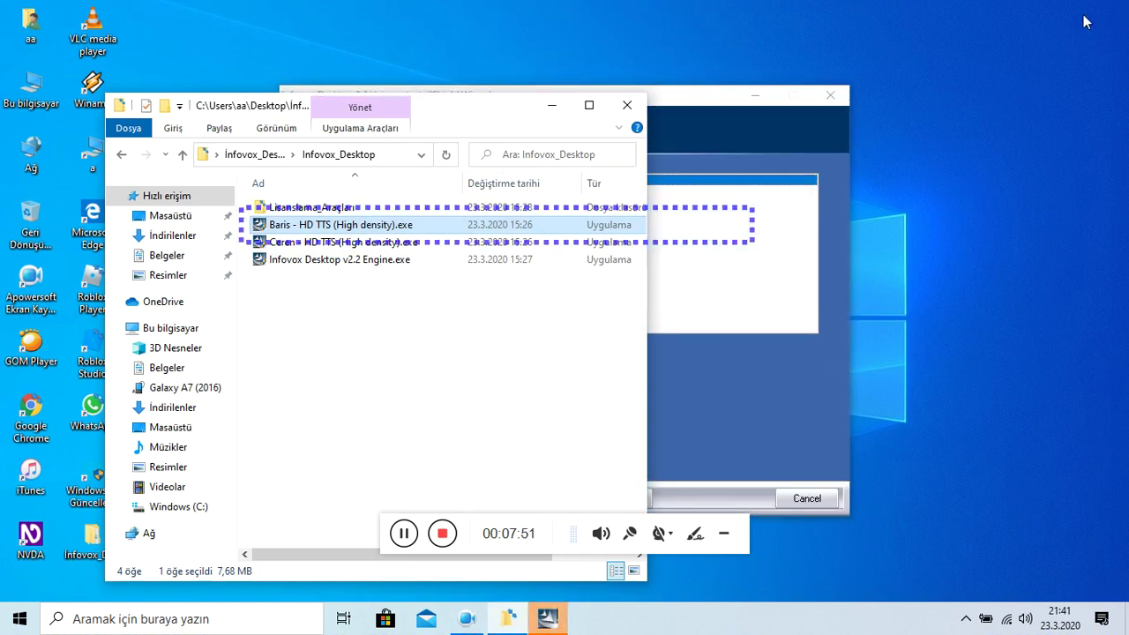
click(813, 300)
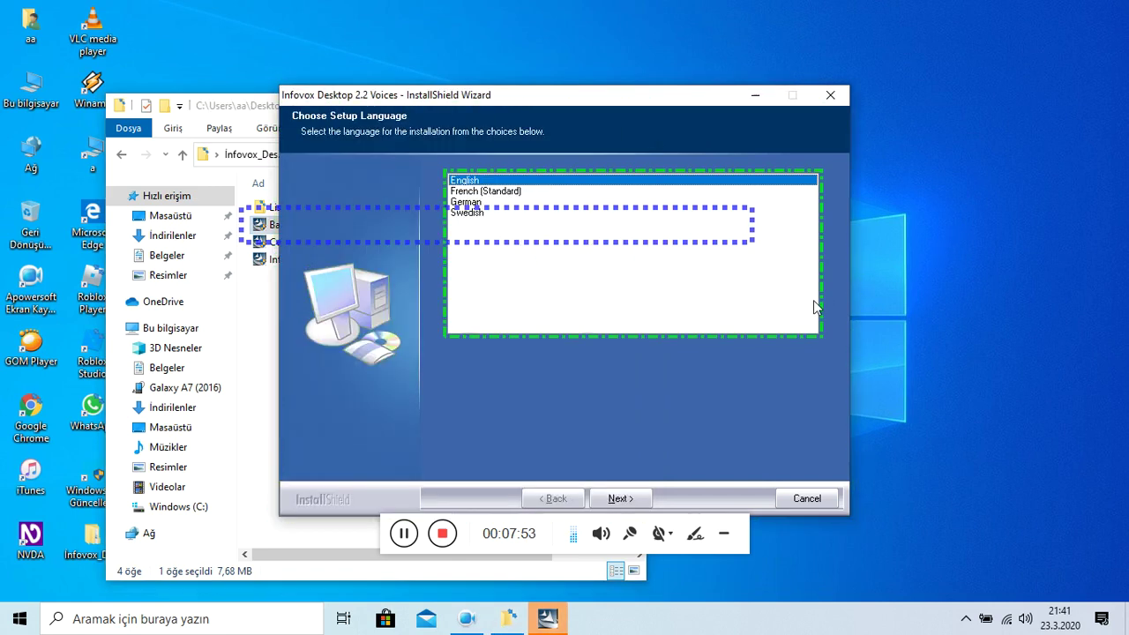
key(Tab)
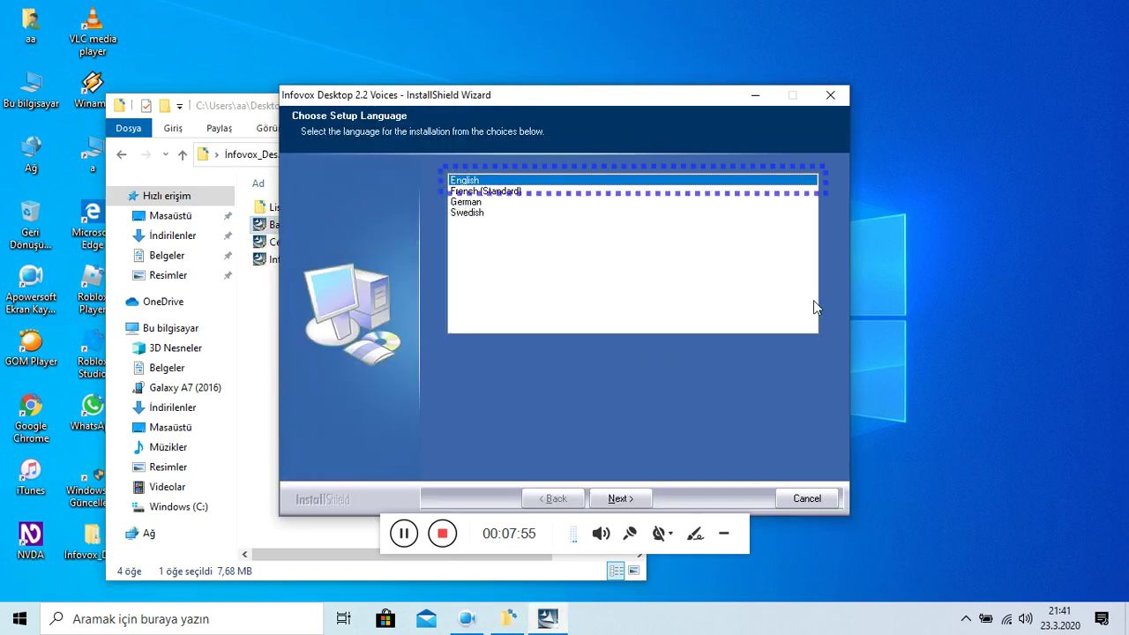
key(Tab)
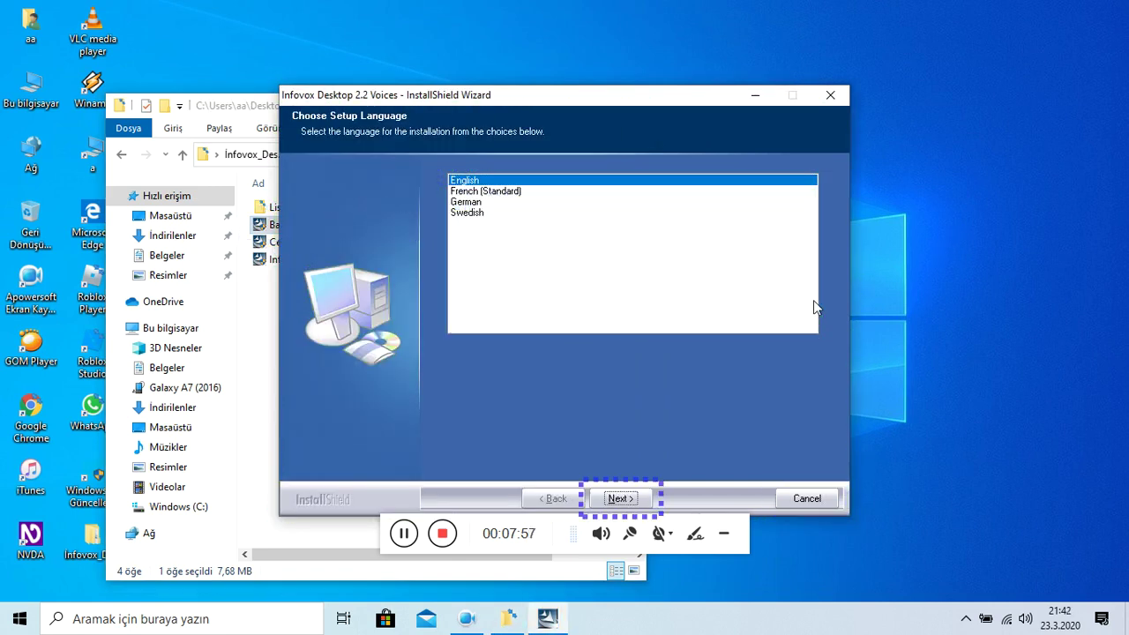
key(Return)
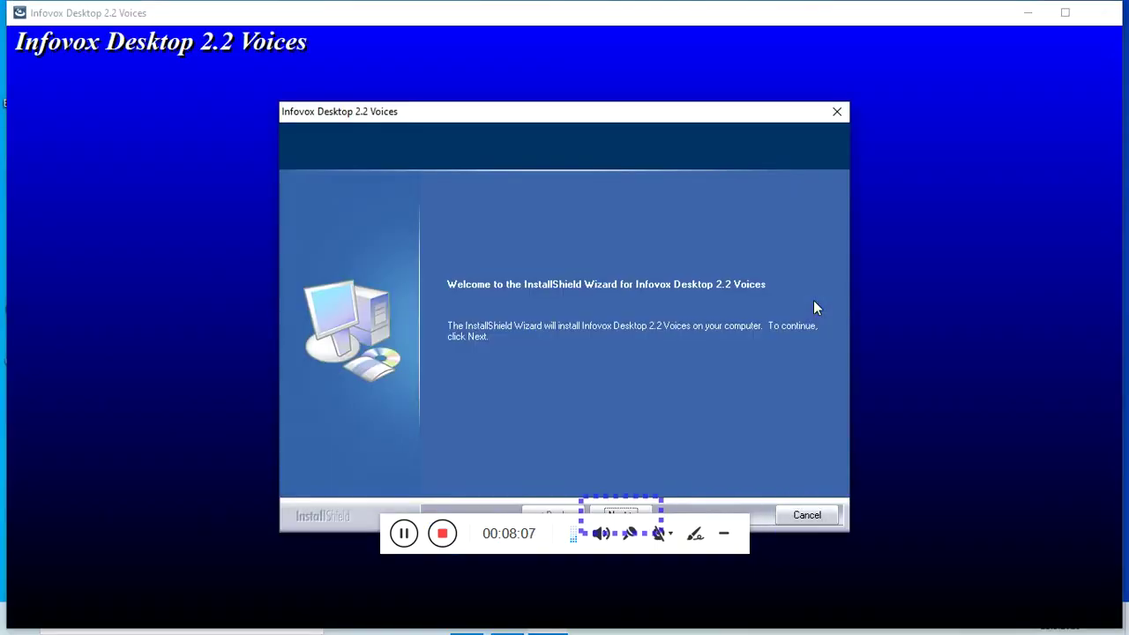
Proceed through the voices wizard with Baris22k, Turkish selected and start copying its voice files.
key(Return)
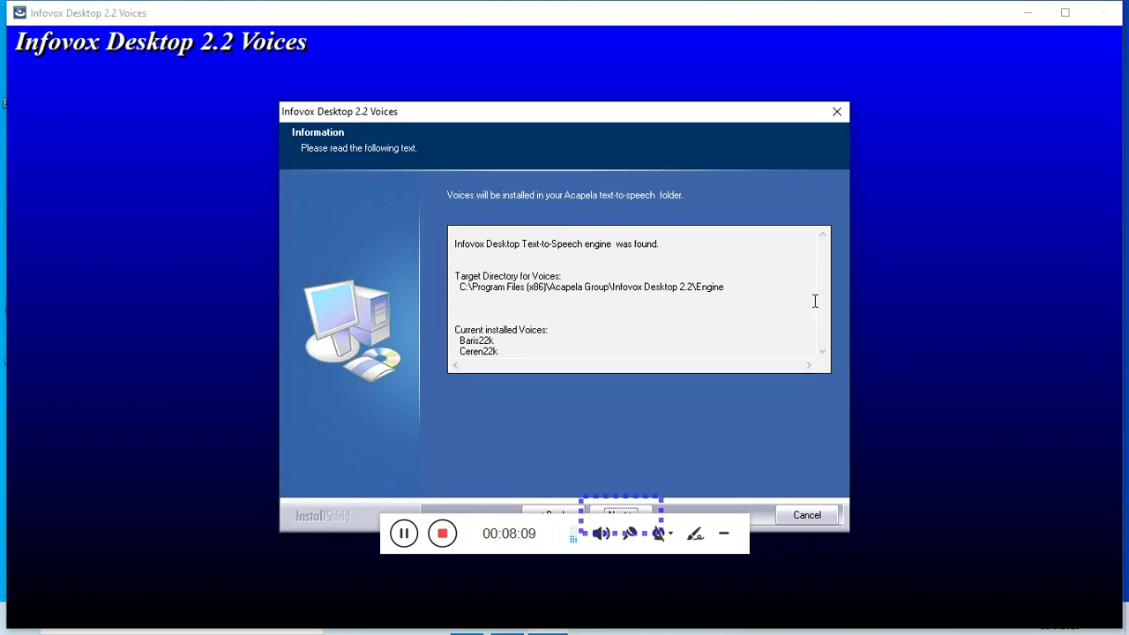
key(Return)
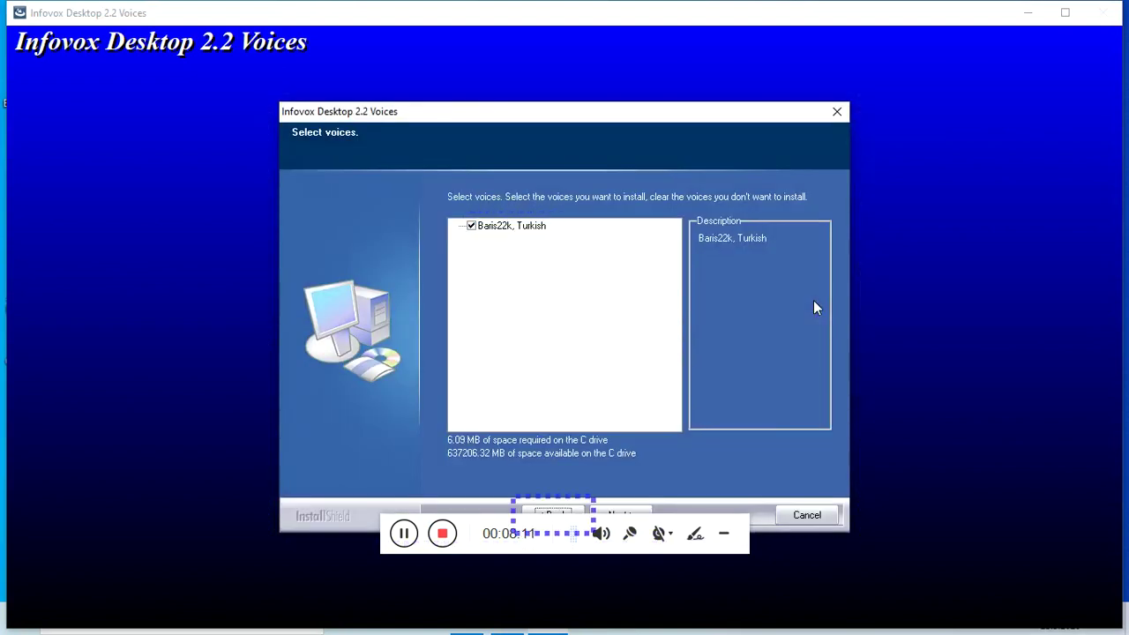
key(Return)
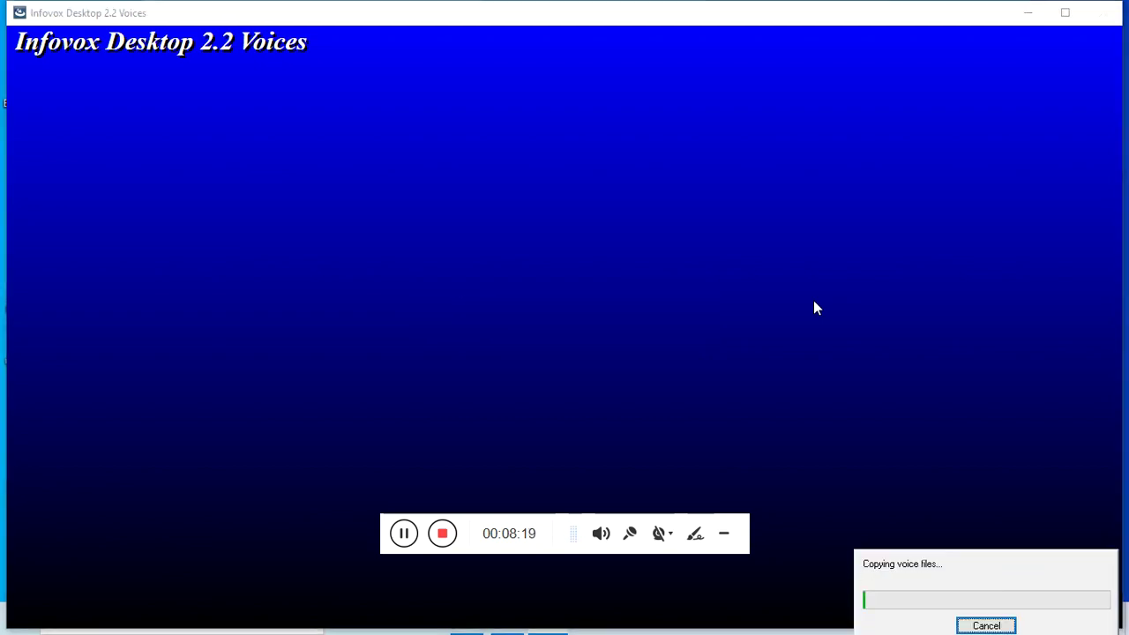
key(Return)
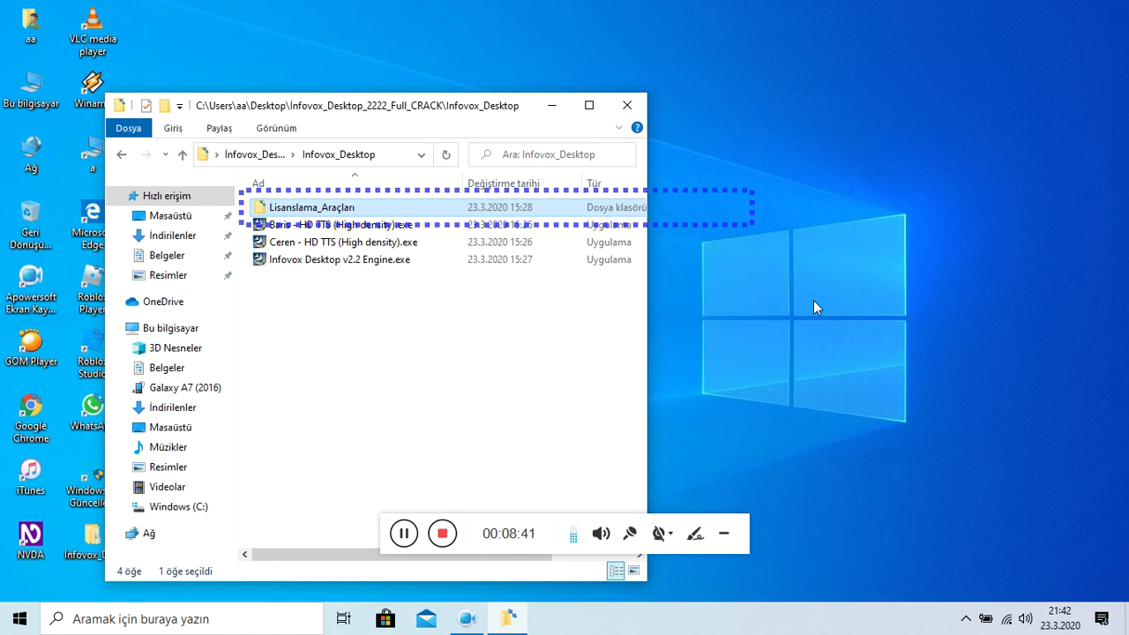
Open the Lisanslama_Araçları folder and run Infovox Desktop v2.210 Service Pack 1.exe.
key(Down)
key(Up)
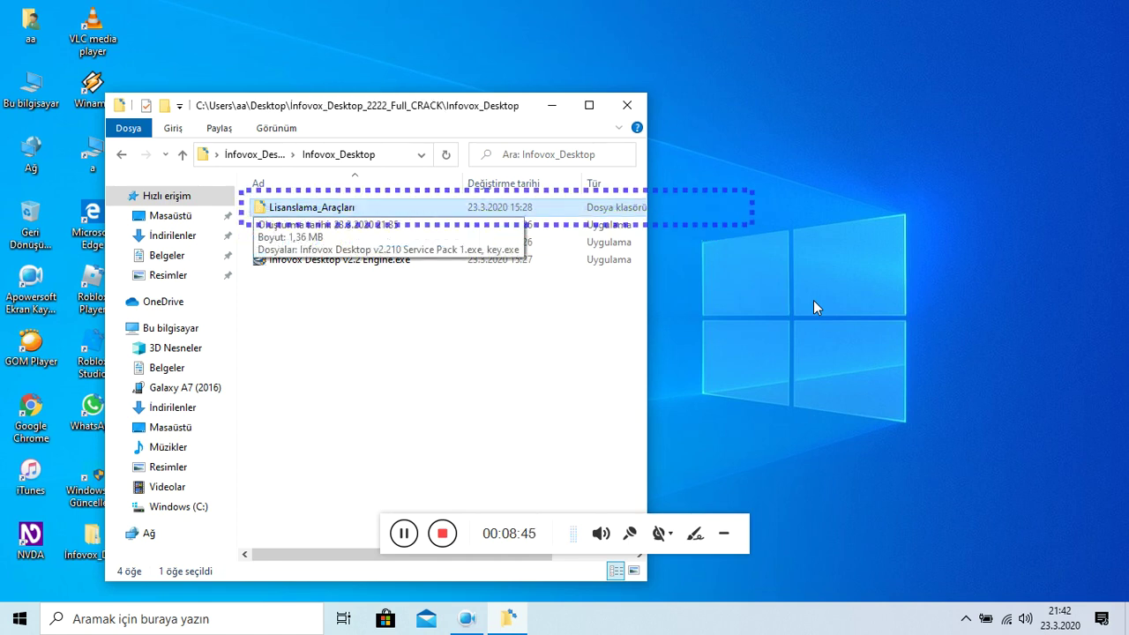
key(Return)
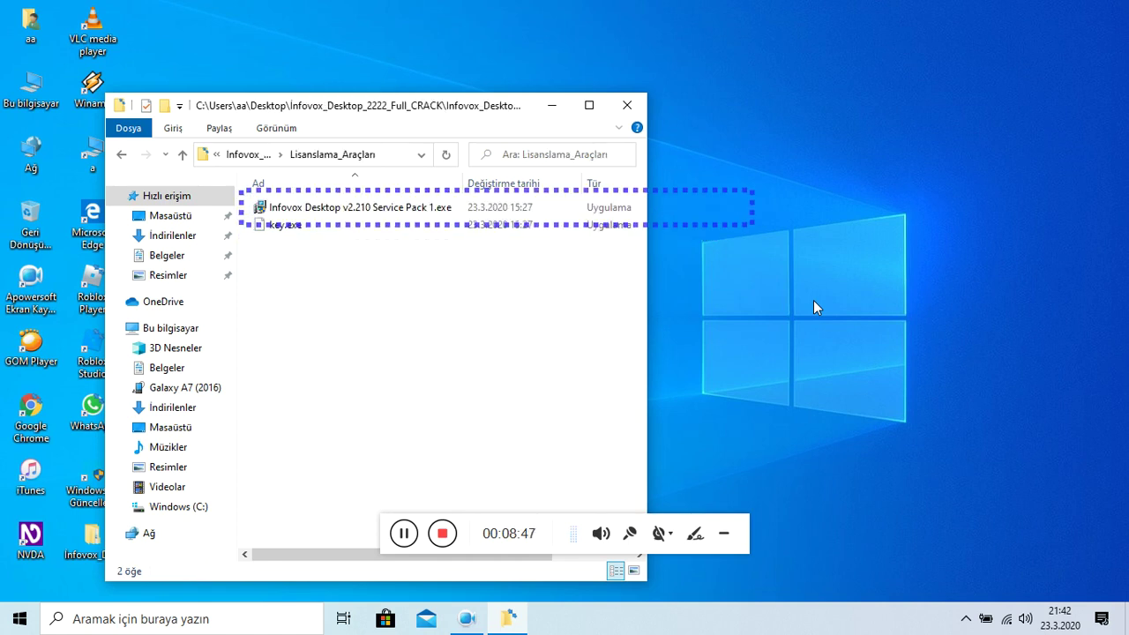
key(Down)
key(Down)
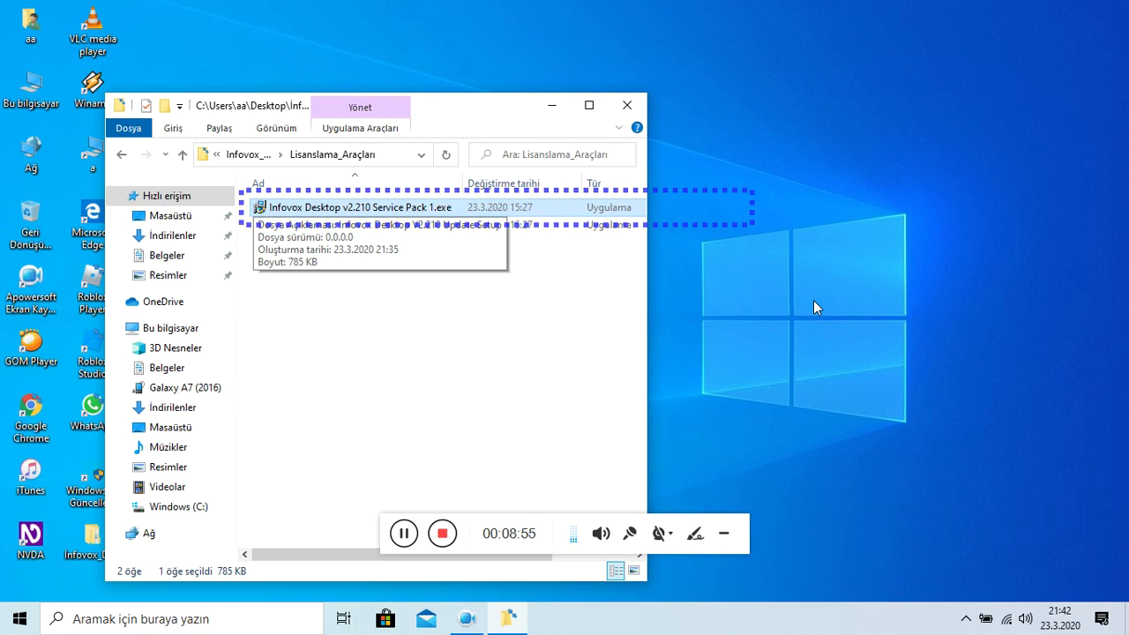
key(Return)
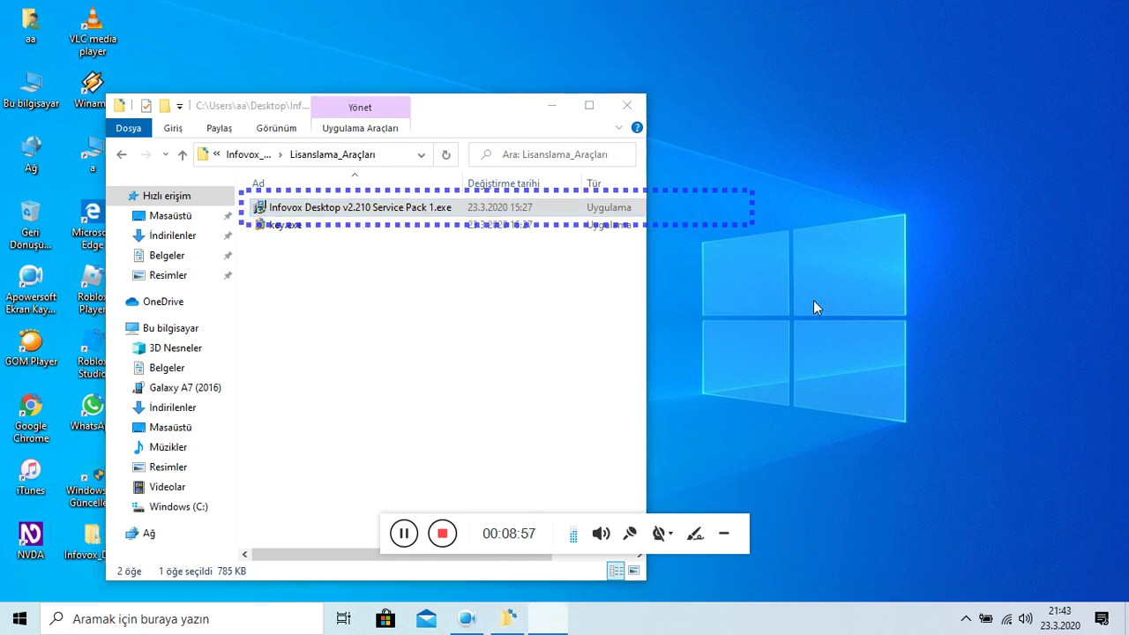
Install the Infovox Desktop V2.210 Update up to its restart choice and close the File Explorer window.
key(Tab)
key(Tab)
key(Return)
key(Tab)
key(shift+Tab)
key(Return)
key(Tab)
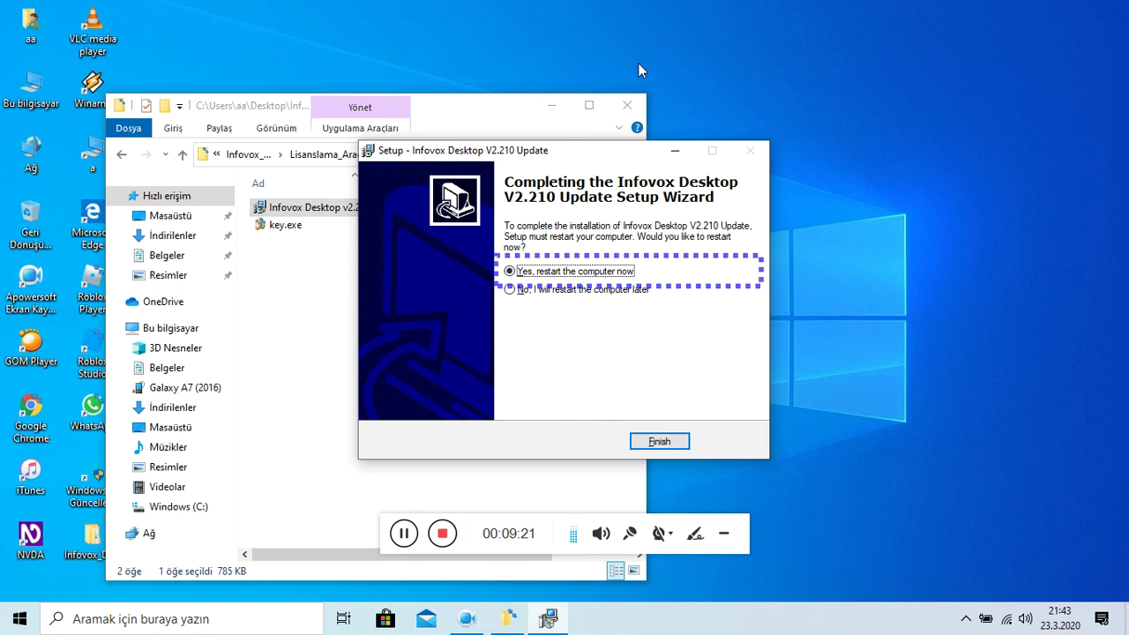
click(622, 103)
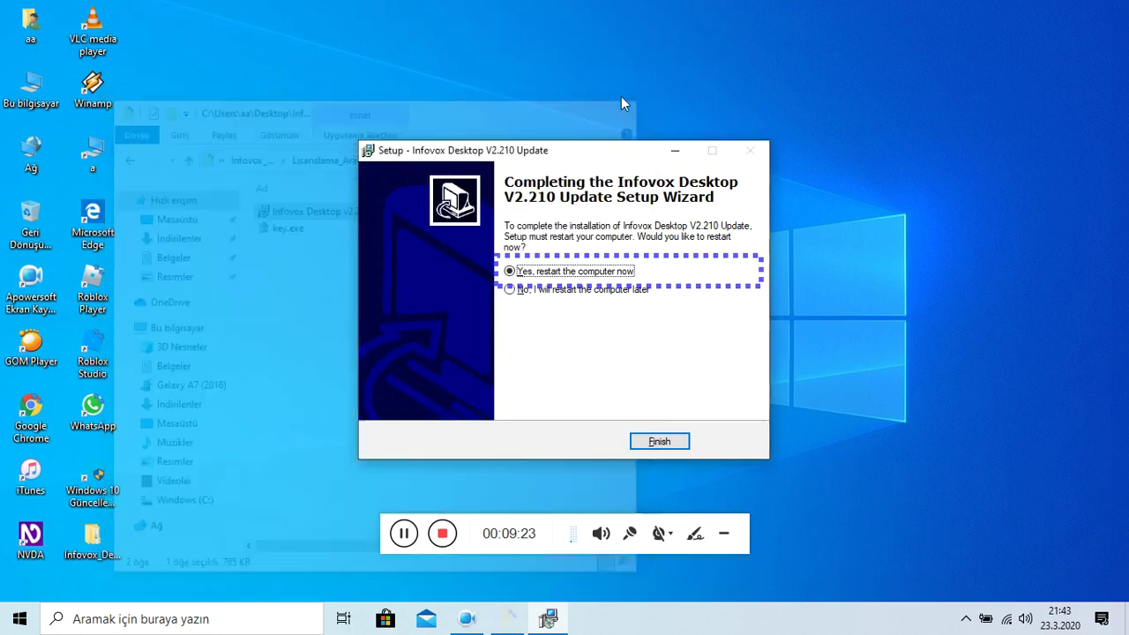